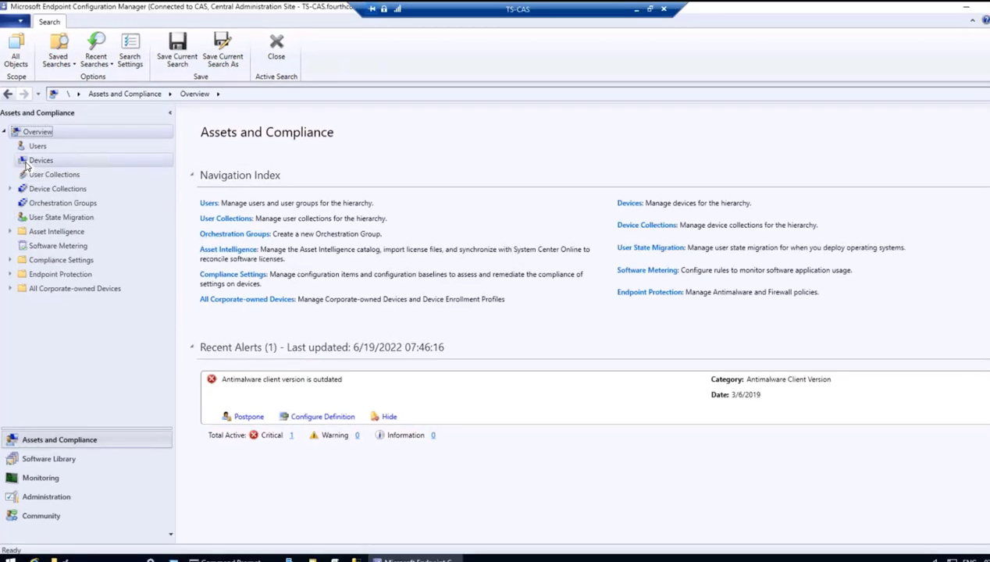
Filter the Devices list by the criterion Client Activity set to Inactive and run the search
click(39, 160)
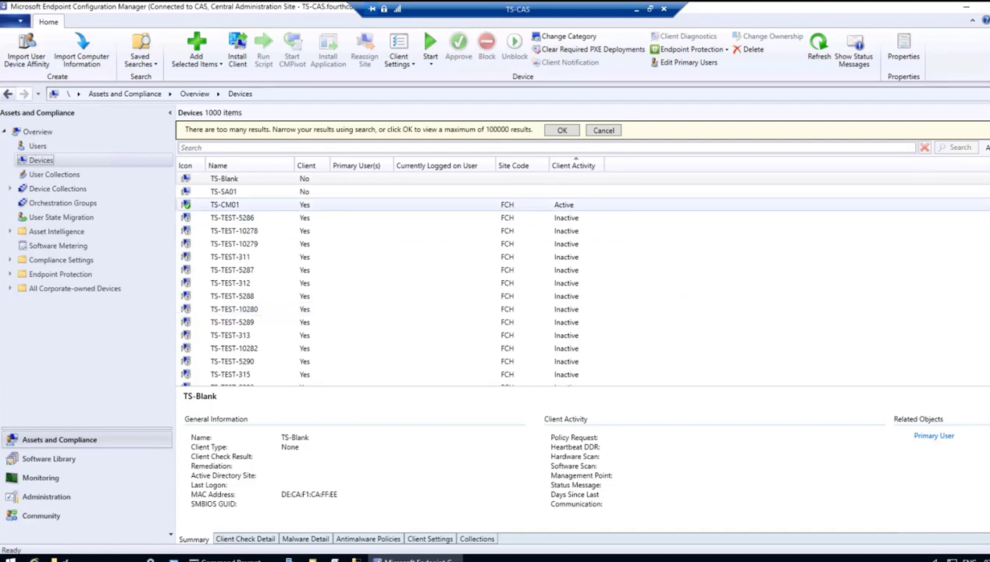
click(987, 147)
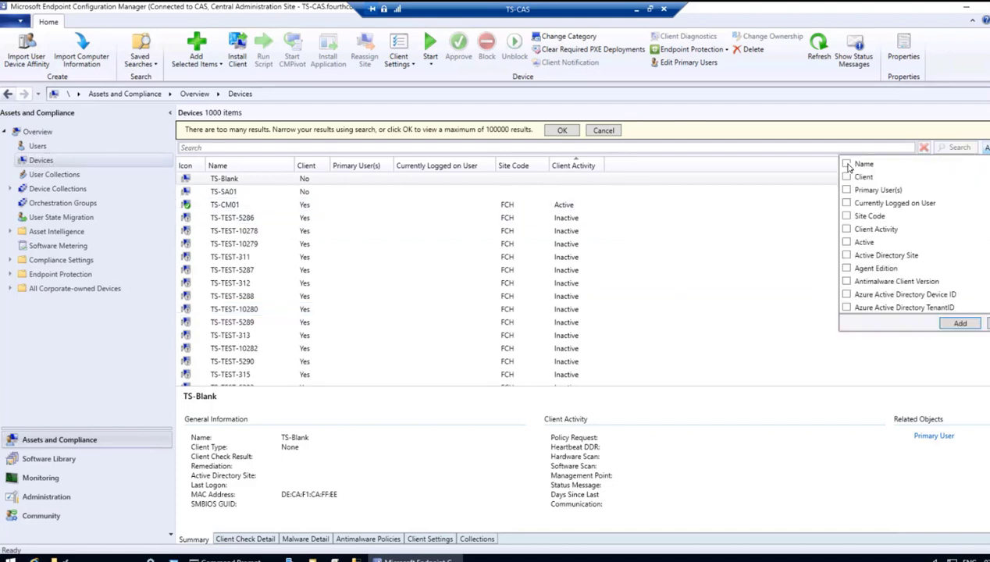
click(848, 229)
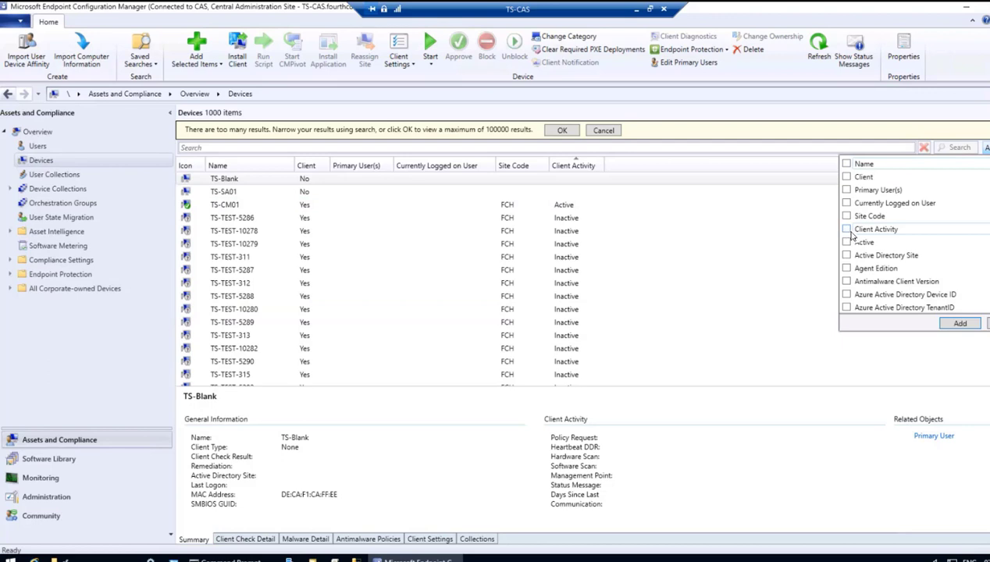
click(959, 324)
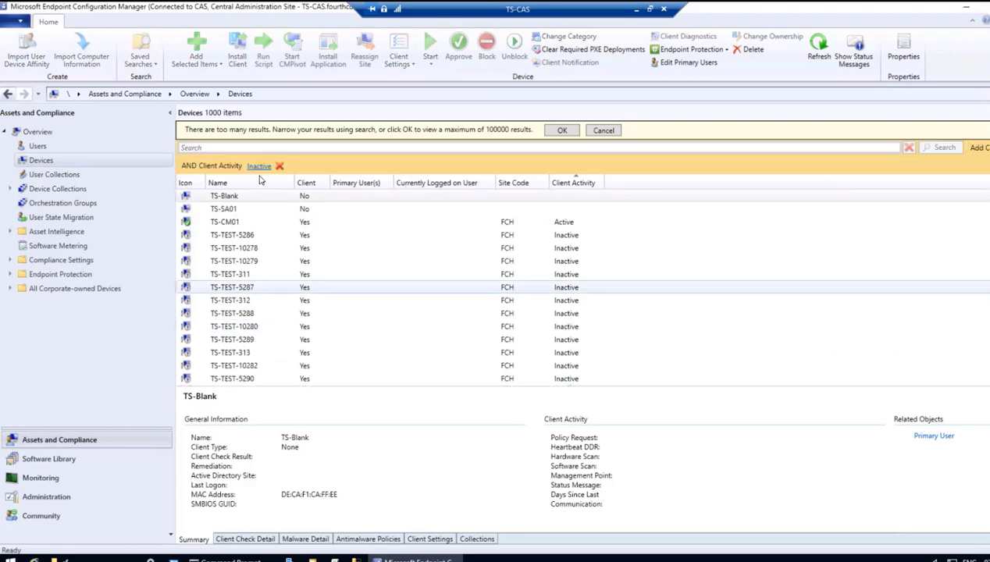
click(943, 149)
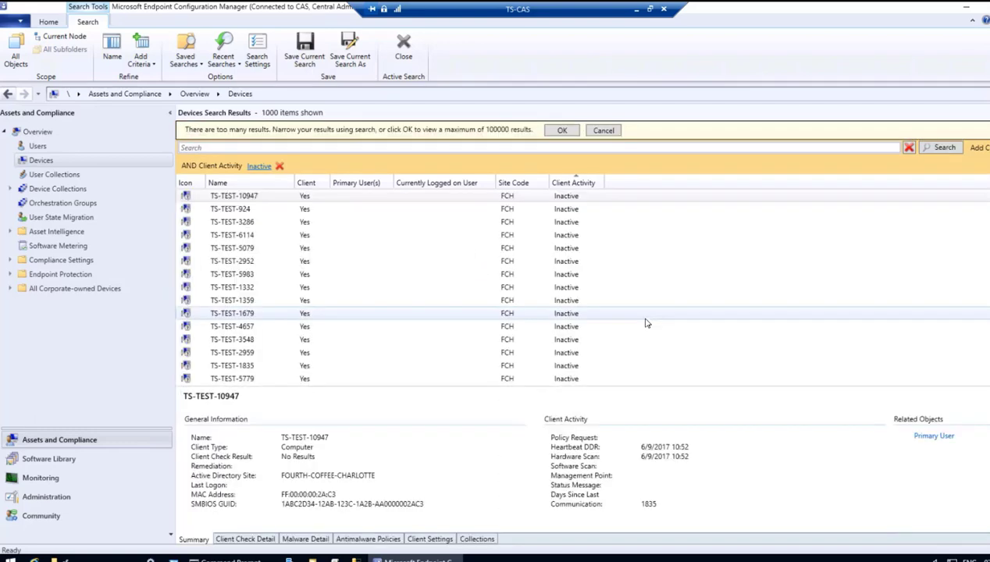
Start a new device collection named "Inactive Clients" with All Systems as its limiting collection, and proceed to the membership rules
right_click(41, 195)
click(54, 201)
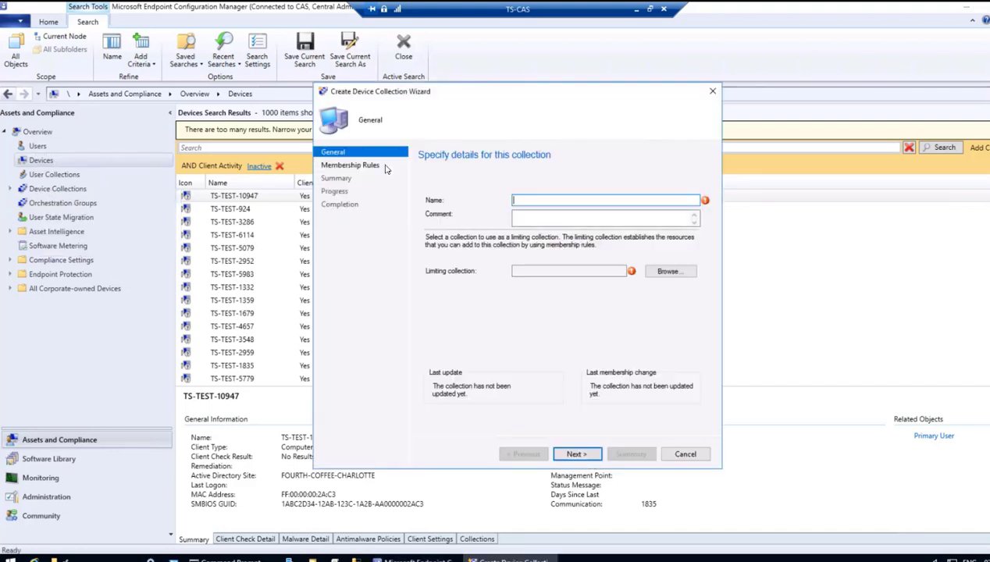
text(Inactive Clients)
click(691, 278)
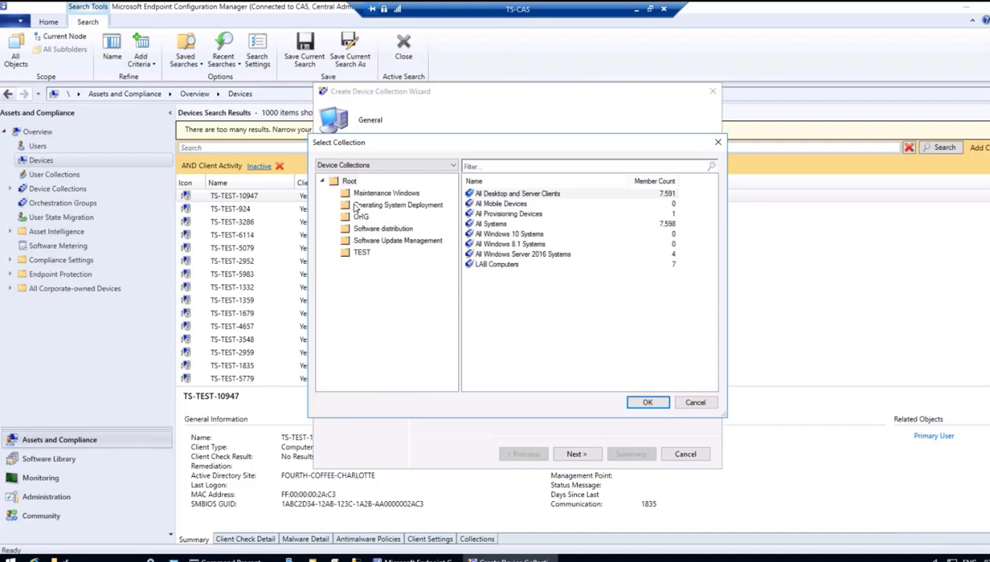
click(491, 224)
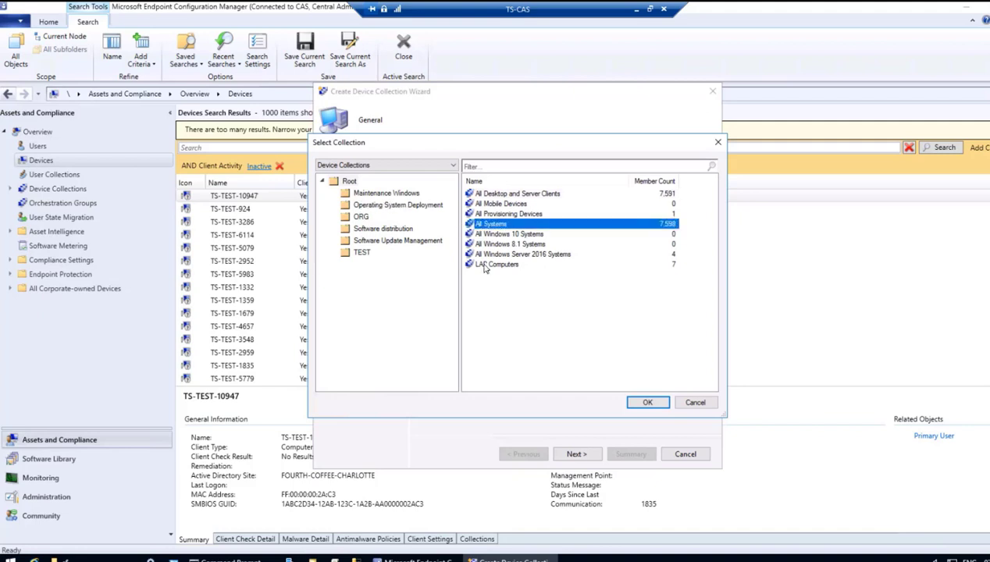
click(644, 403)
click(578, 455)
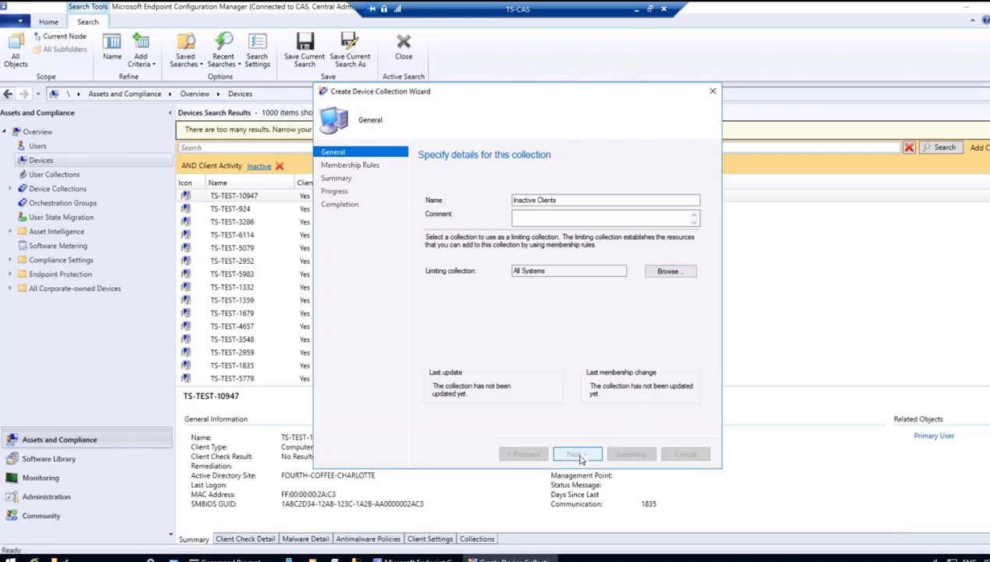
click(536, 322)
click(486, 197)
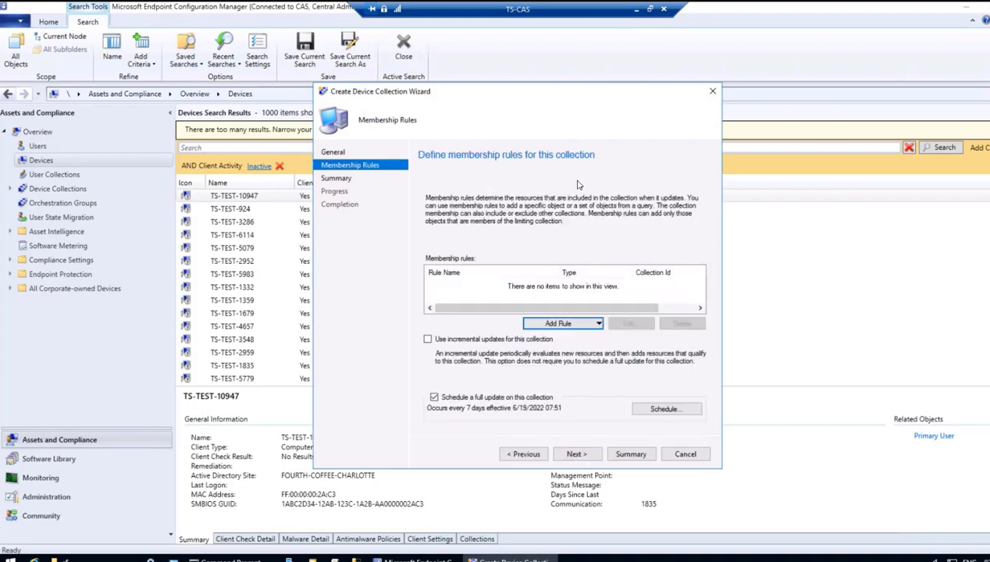
click(574, 327)
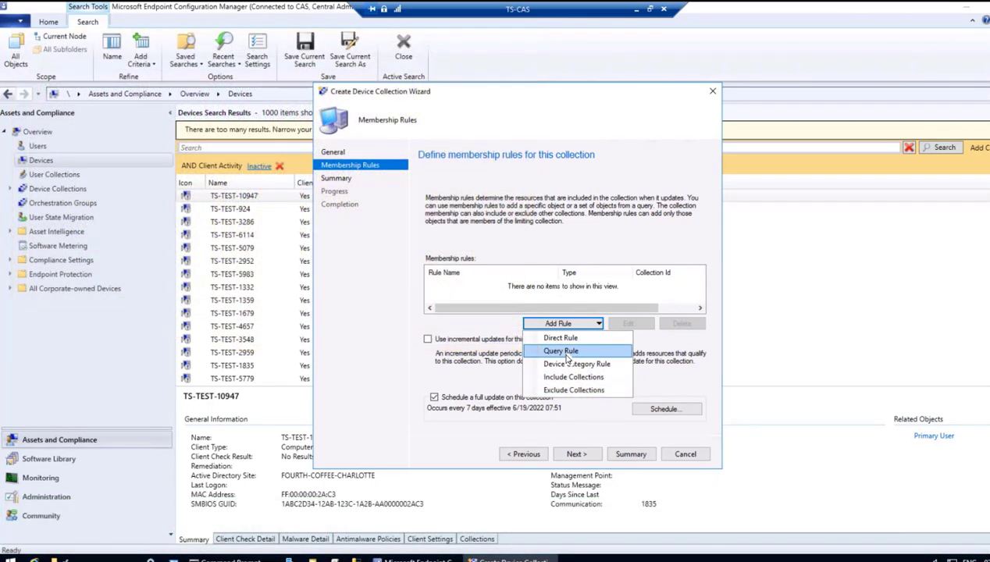
click(567, 353)
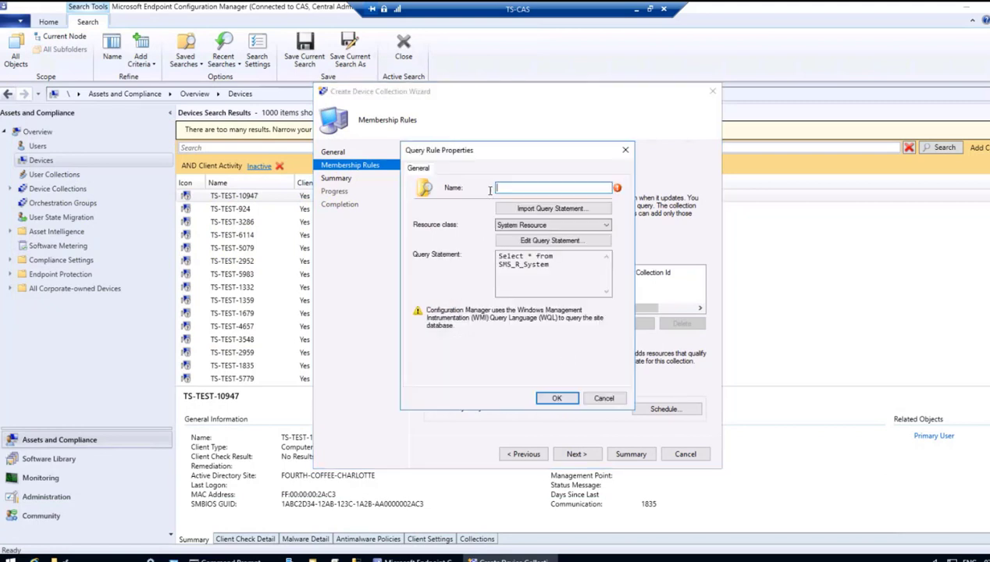
text(Inactive Clients)
click(529, 242)
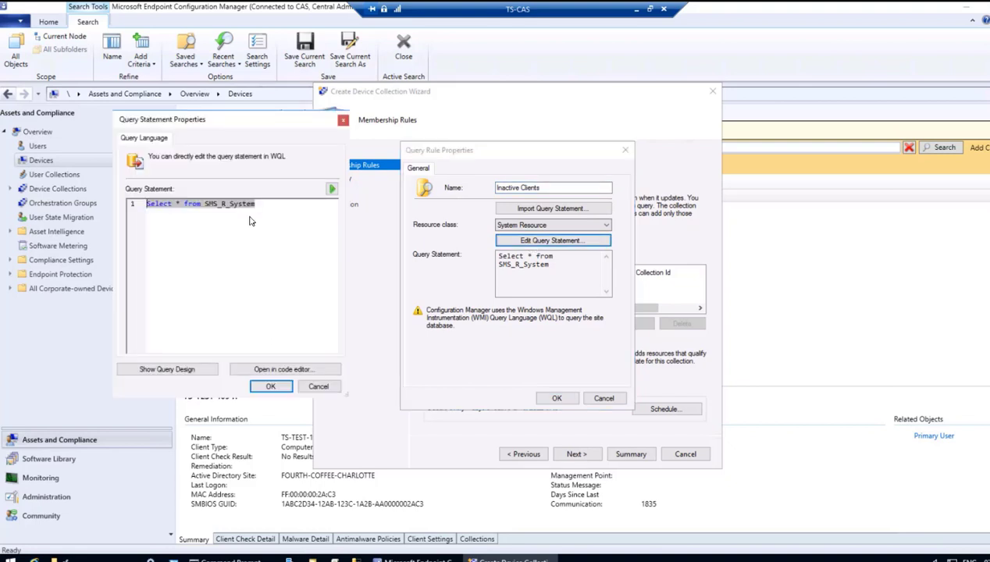
click(337, 387)
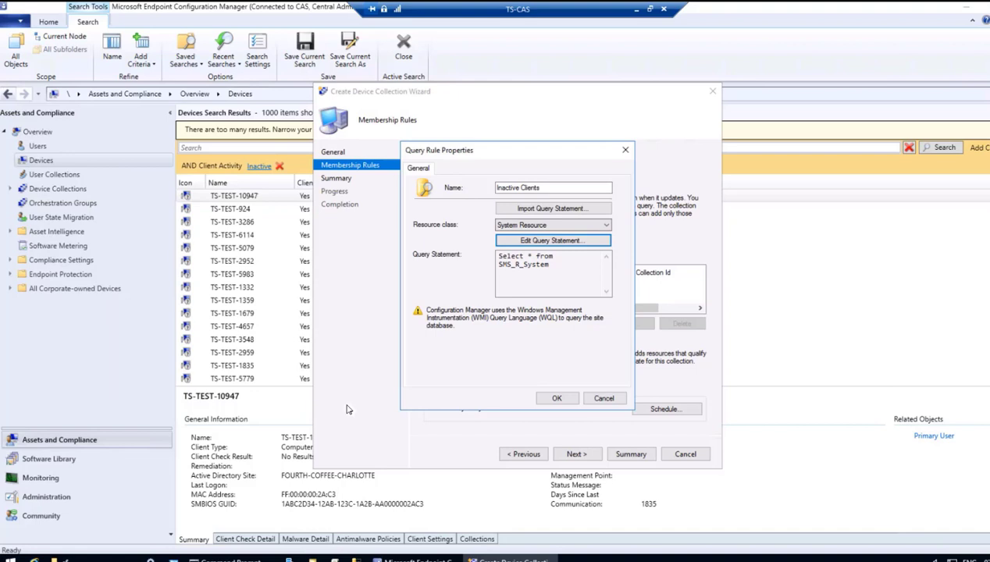
click(513, 242)
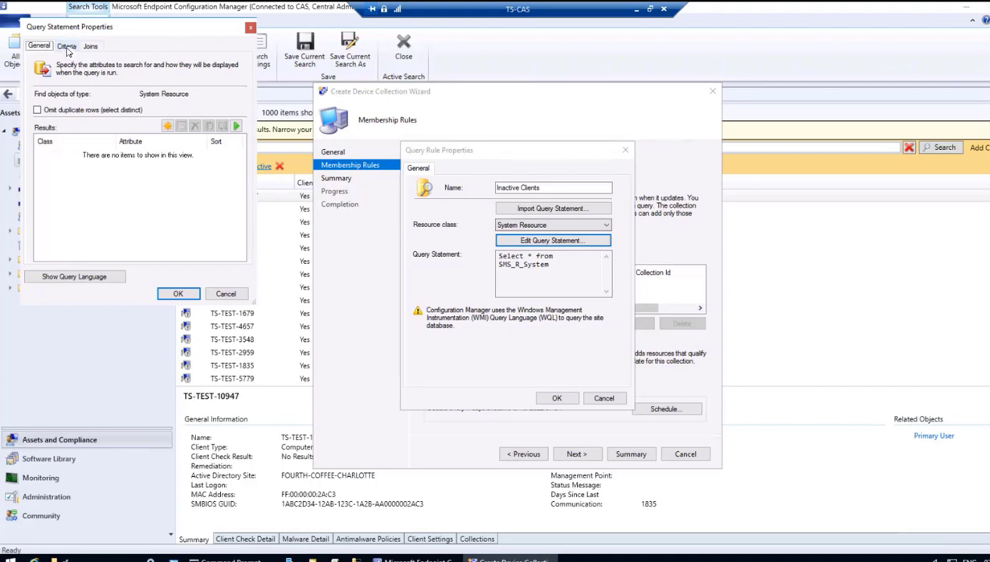
click(68, 48)
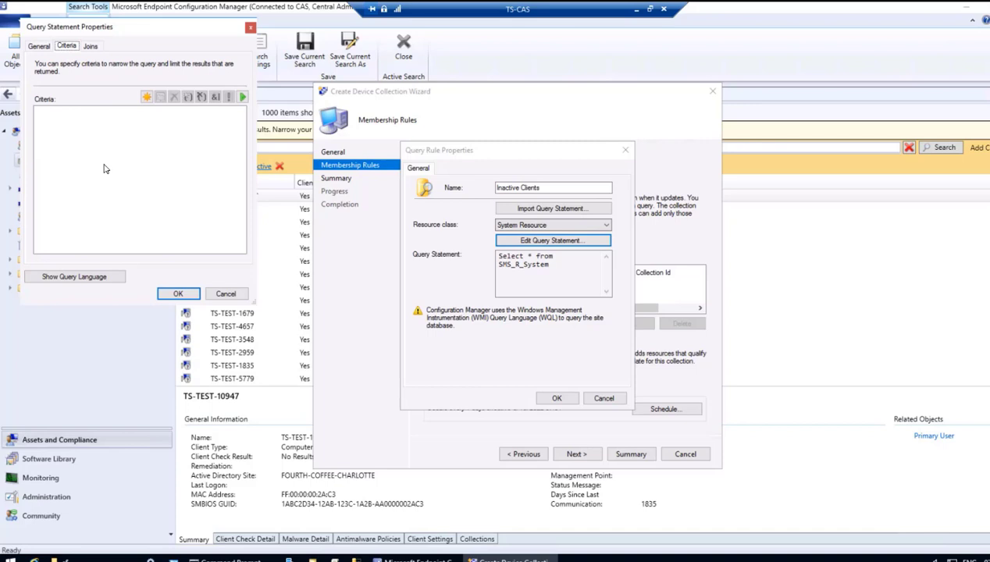
click(226, 294)
click(604, 399)
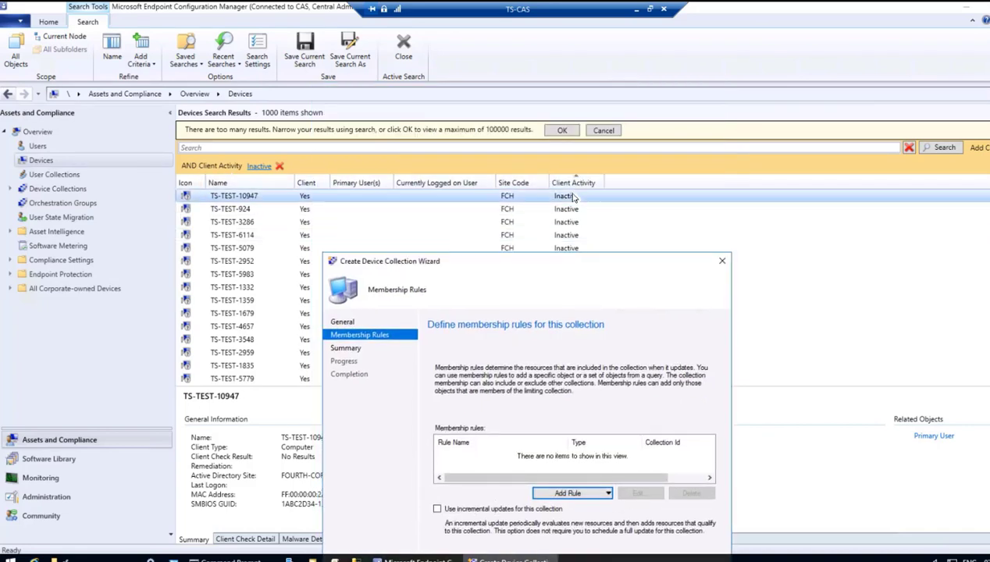
Start a query membership rule for the collection and name it "Inactive Clients"
click(569, 493)
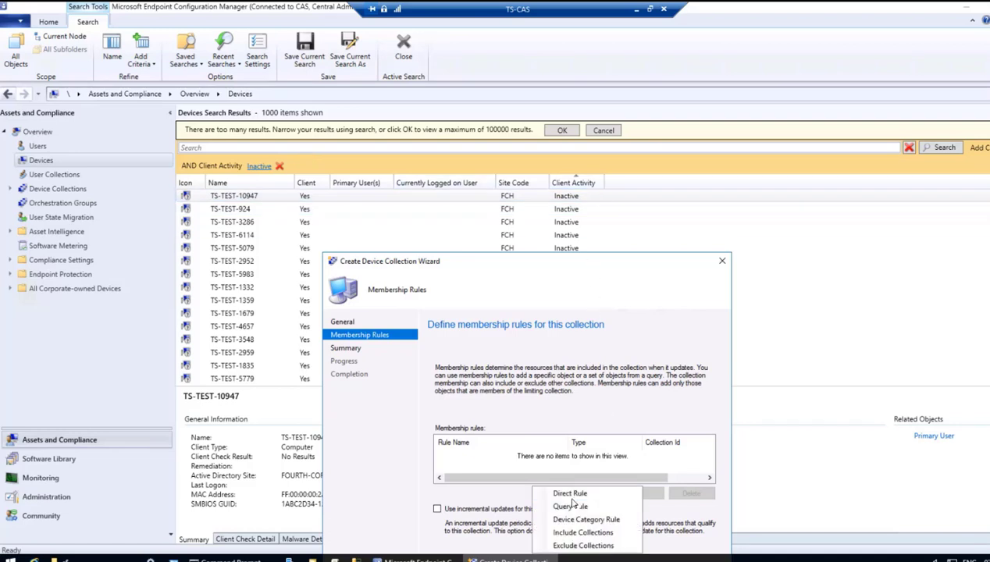
click(572, 507)
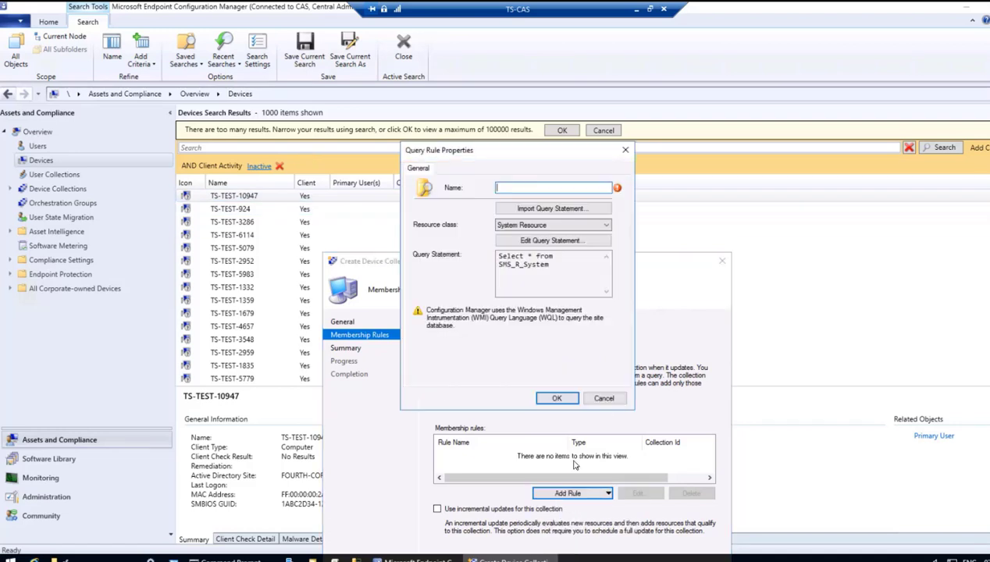
text(Inactive Clients)
drag(496, 156, 517, 231)
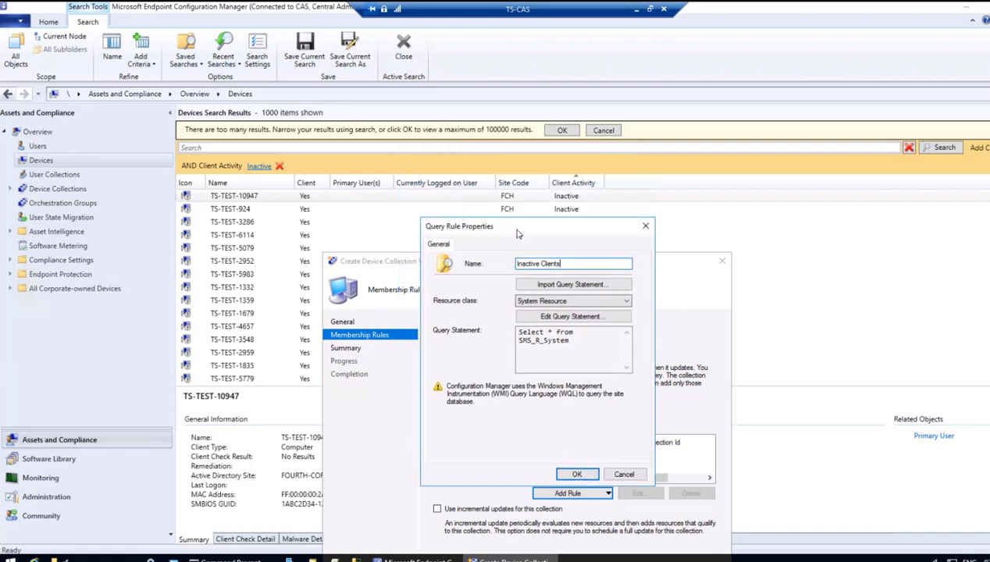
Begin a new criterion in the rule's query statement and open the attribute selection for it
click(564, 319)
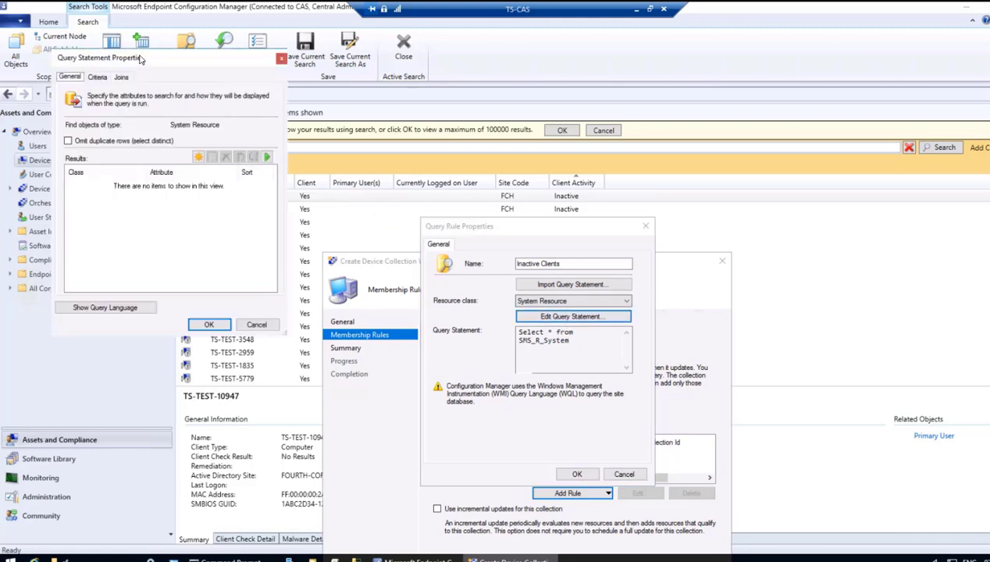
drag(140, 59, 728, 146)
click(685, 164)
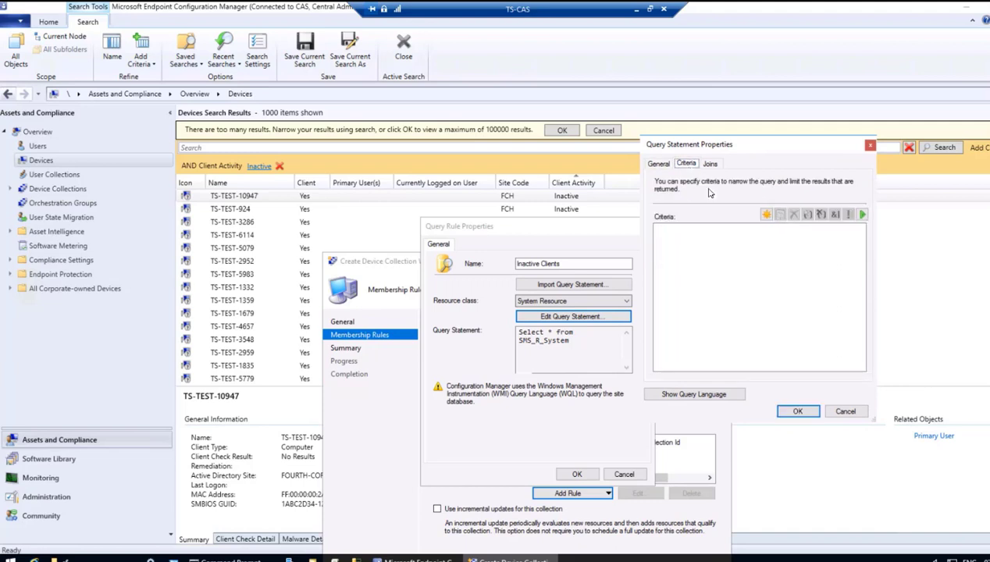
click(765, 216)
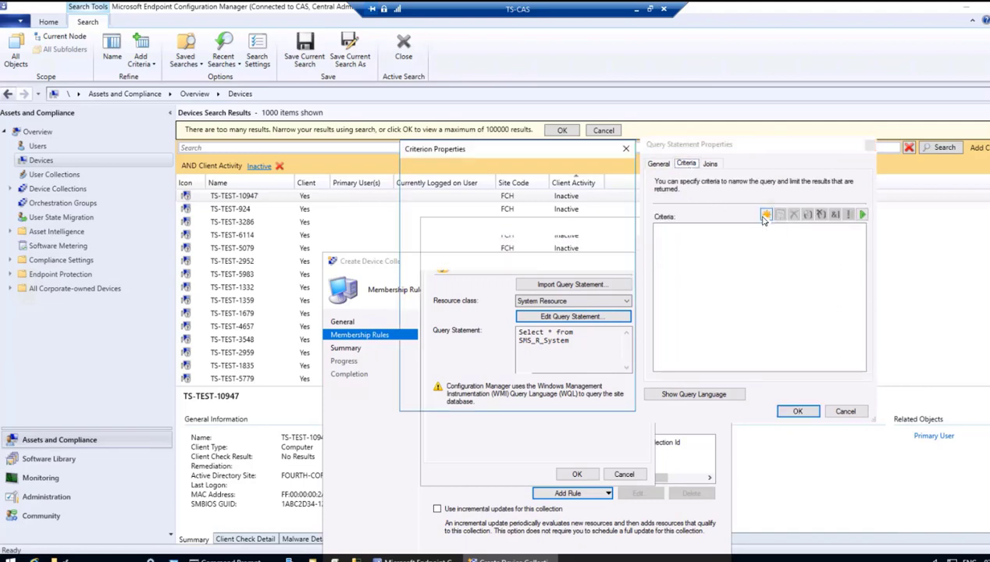
drag(481, 154, 469, 228)
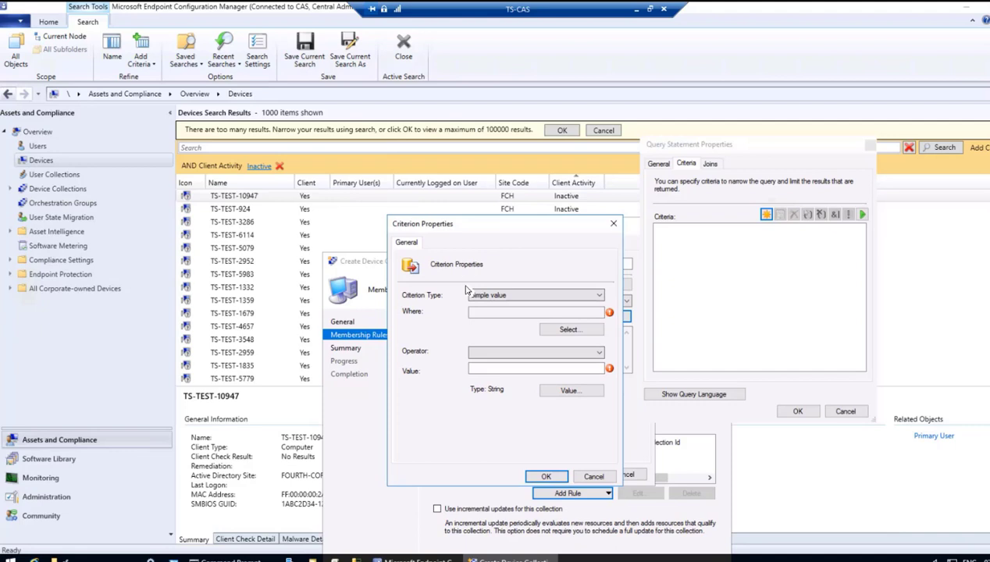
click(568, 330)
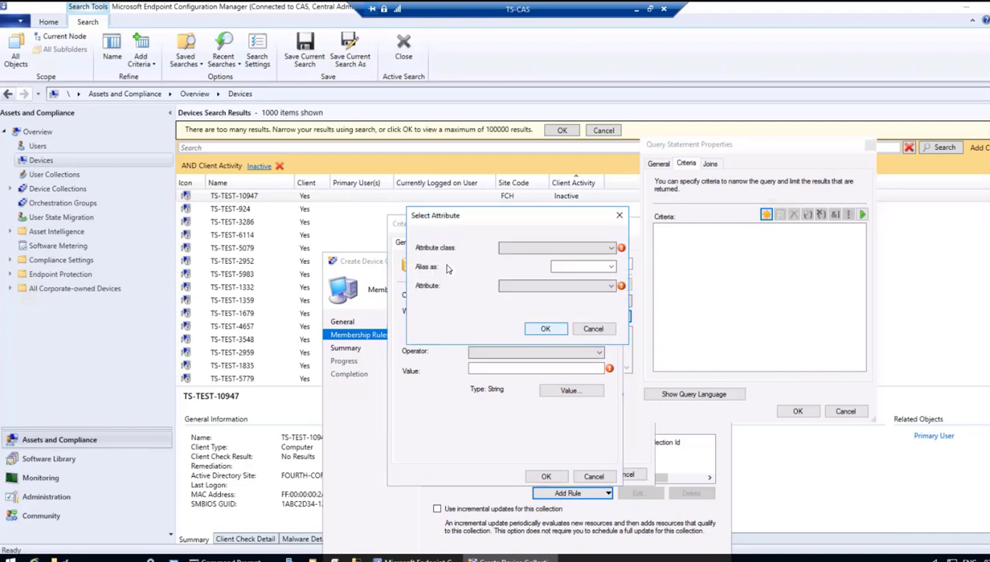
Try Client Action Status as the criterion's attribute class and look through its available attributes
click(560, 249)
scroll(535, 312, down, 20)
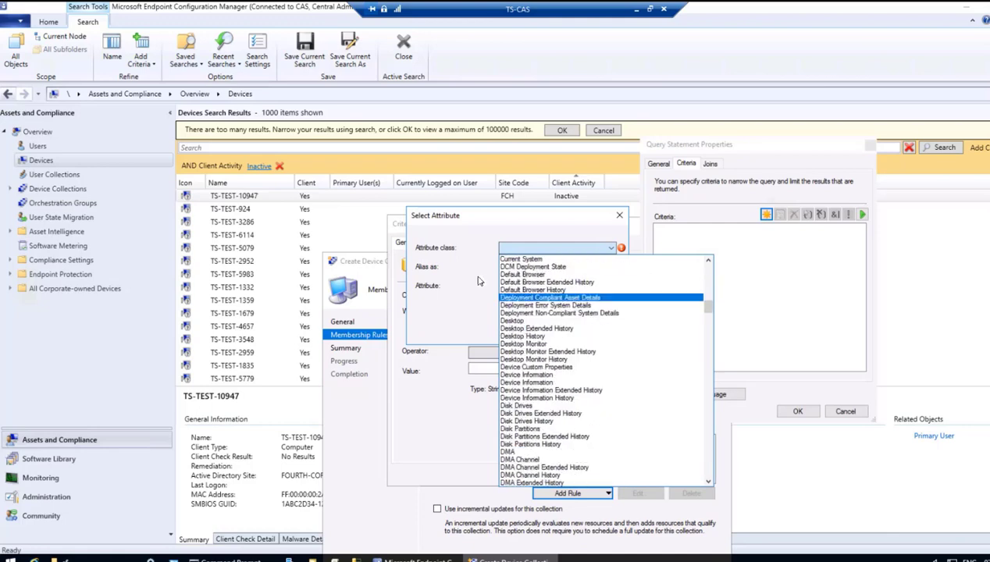
key(c)
key(l)
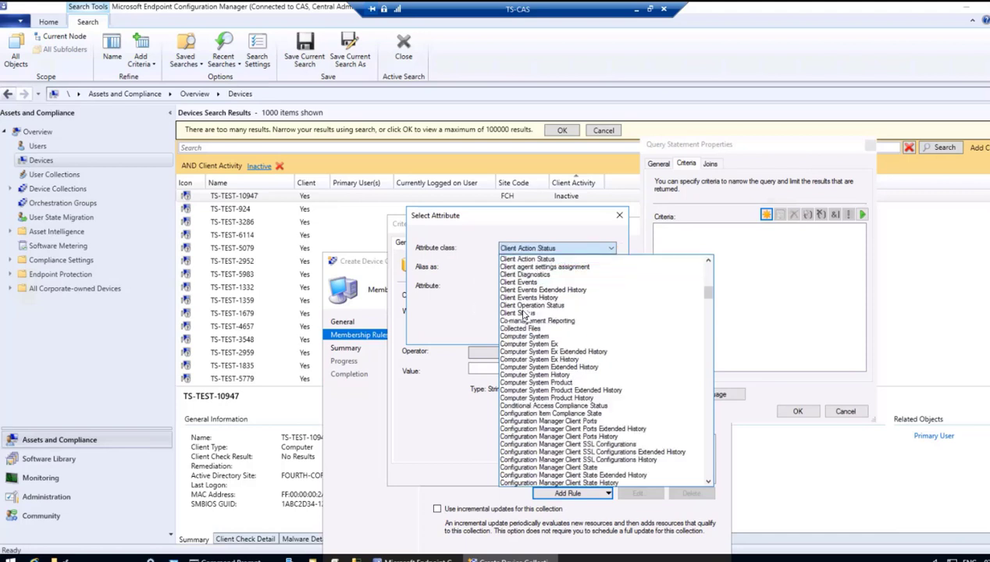
click(522, 260)
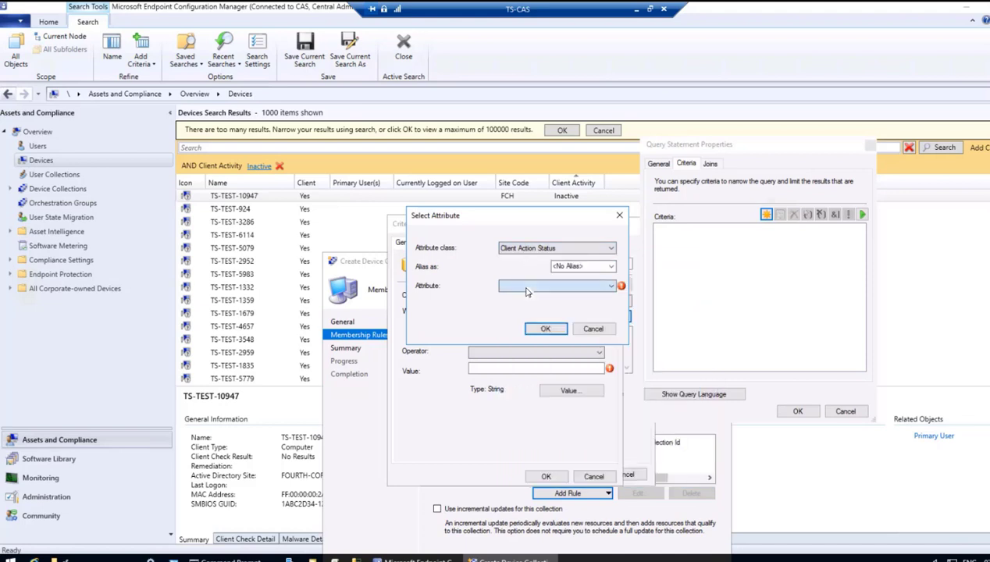
click(528, 286)
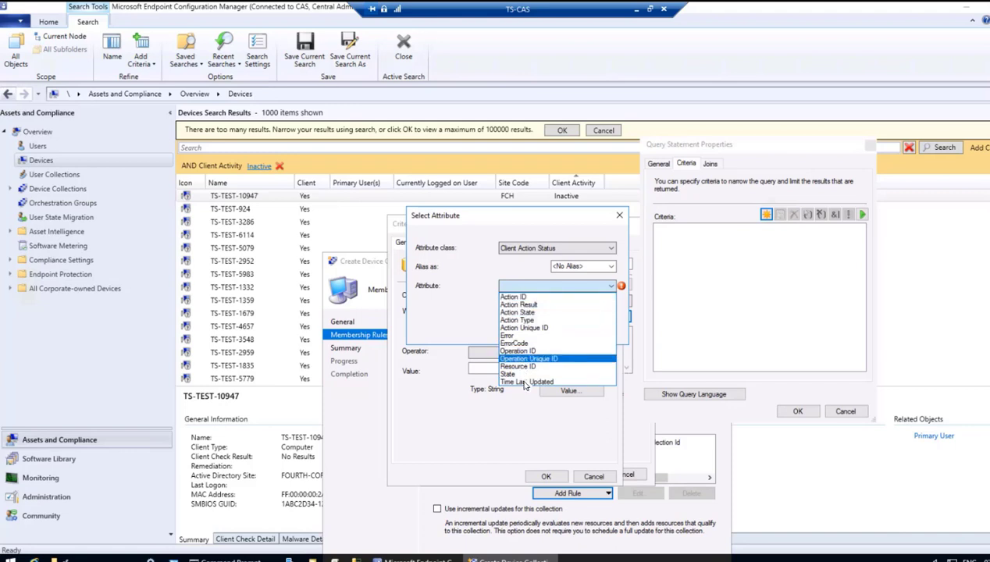
click(537, 248)
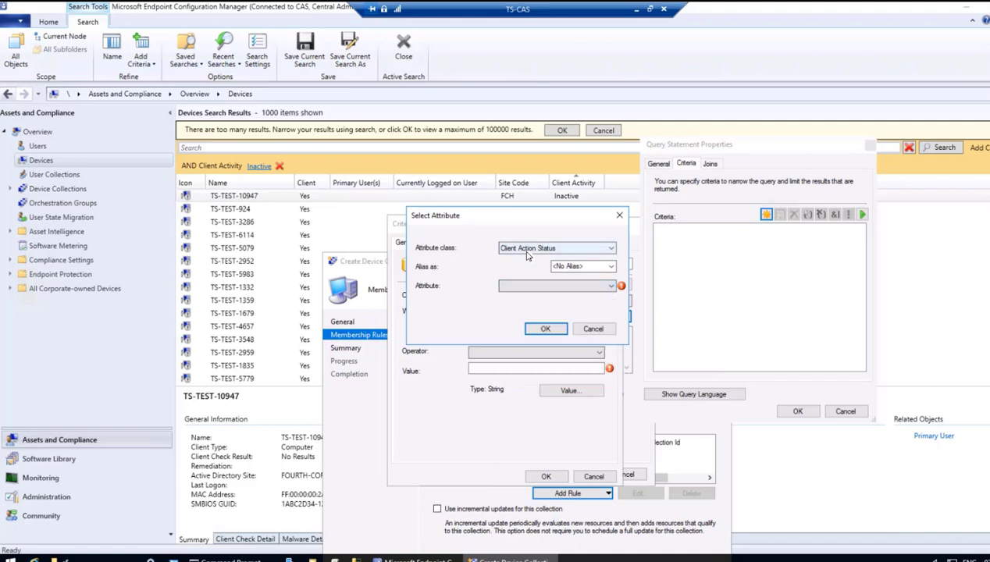
Set the criterion's attribute class to Client Status and its attribute to Client Activity, and accept the selection
click(528, 250)
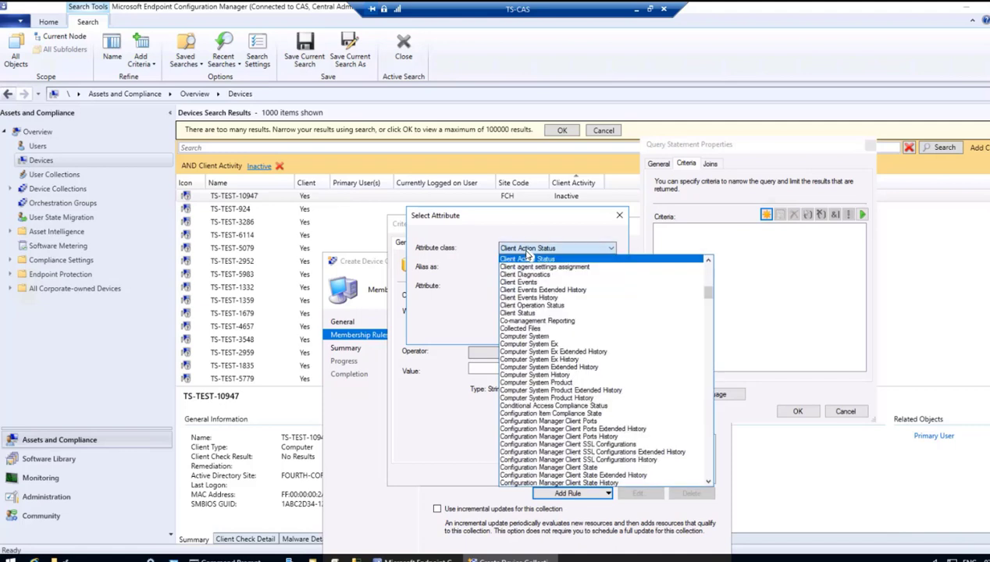
click(541, 314)
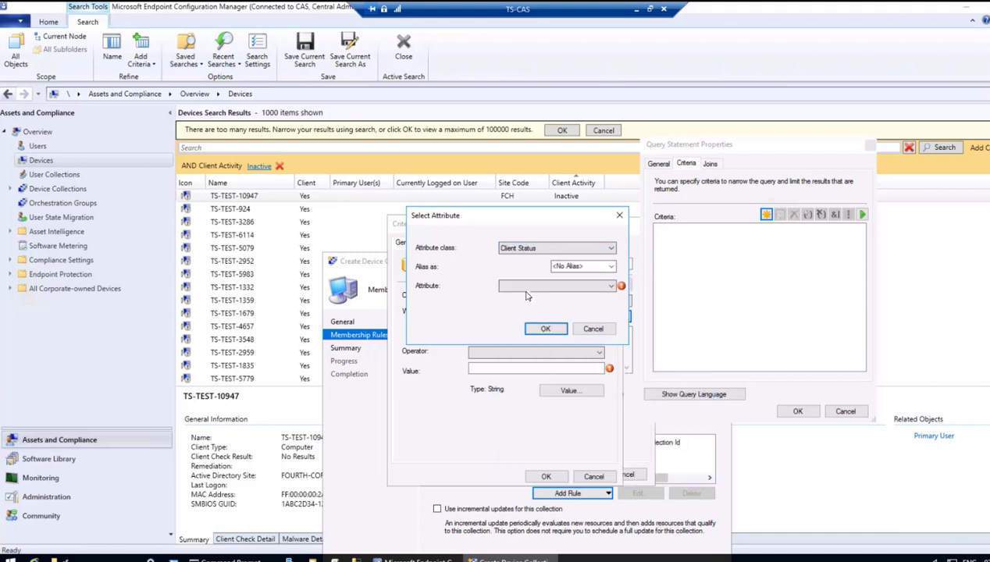
click(526, 288)
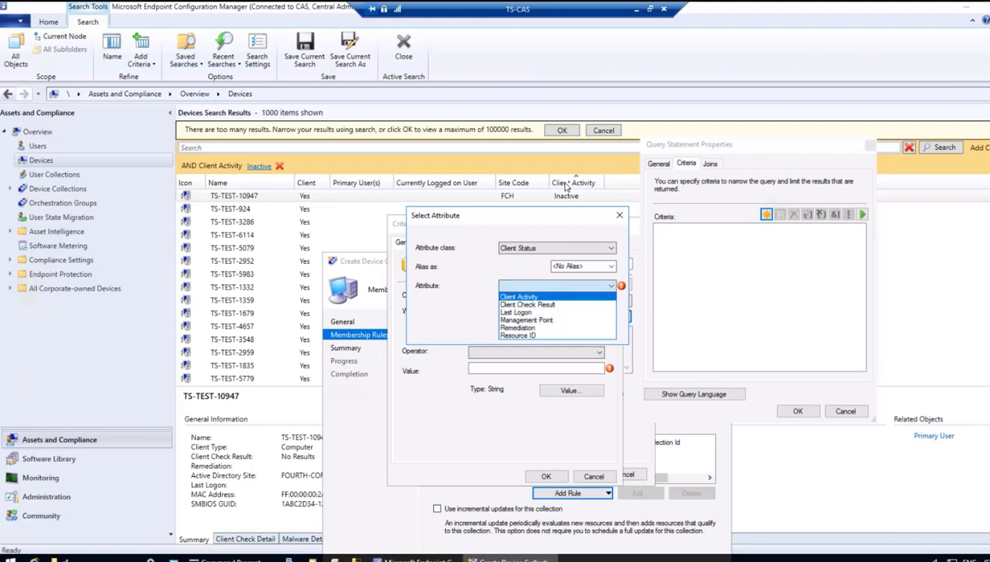
click(528, 297)
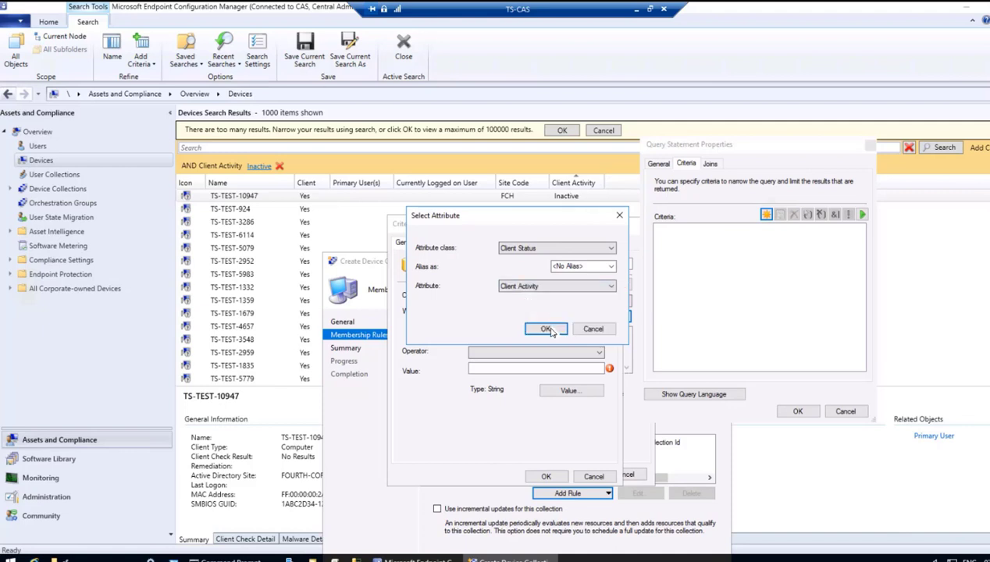
click(548, 330)
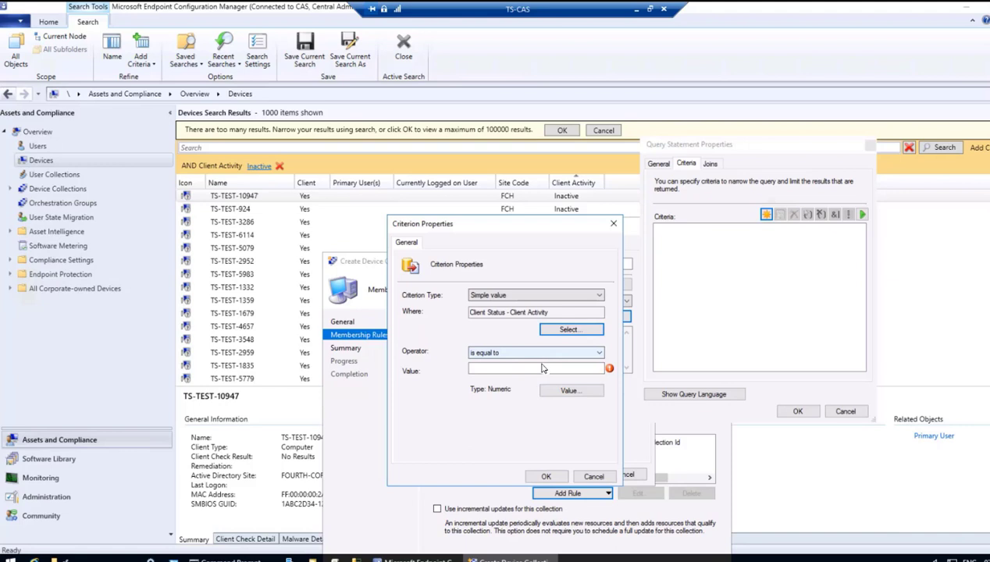
Set the Client Activity criterion's value to 0 and accept the criterion, the query statement and the query rule
click(514, 371)
click(571, 391)
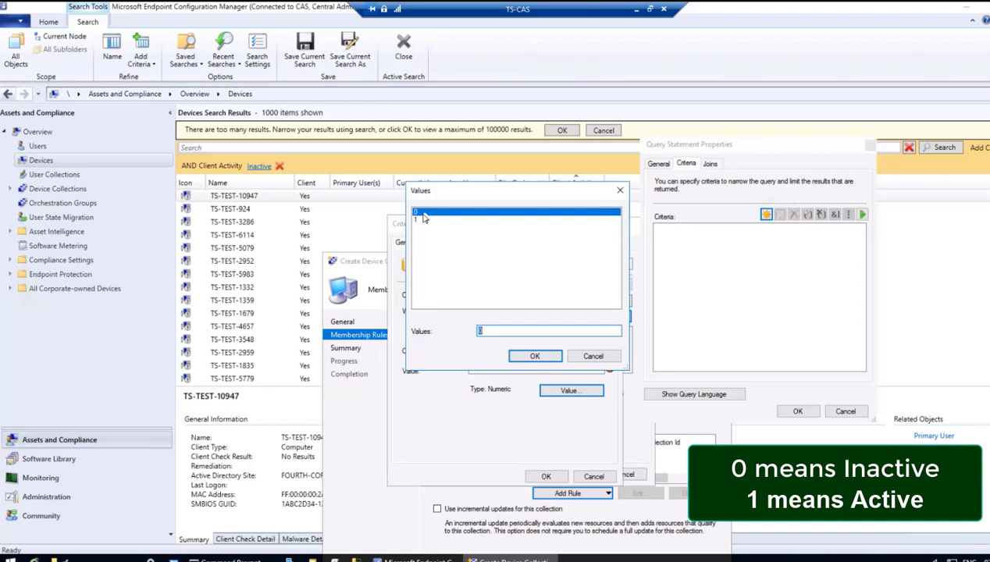
click(533, 356)
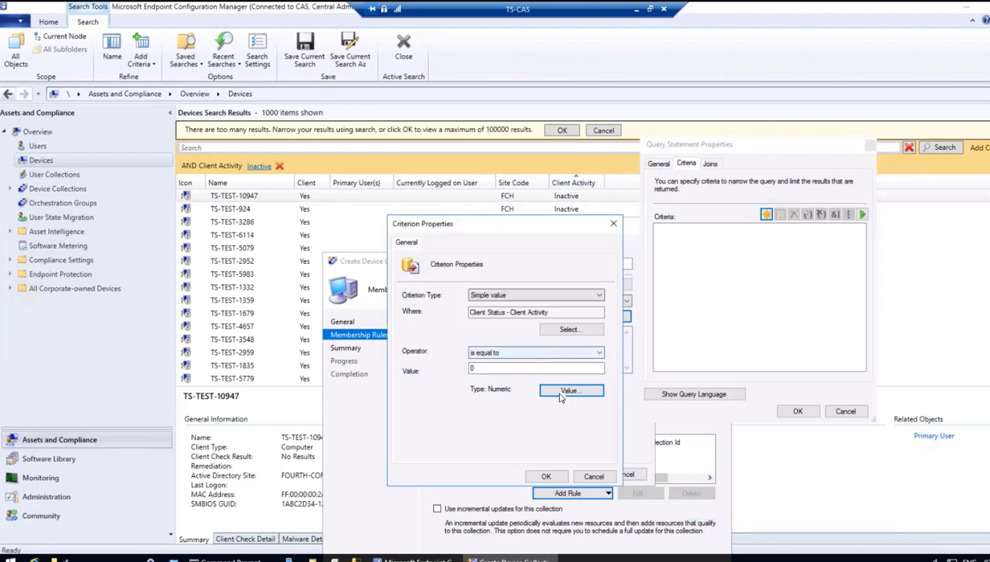
click(547, 476)
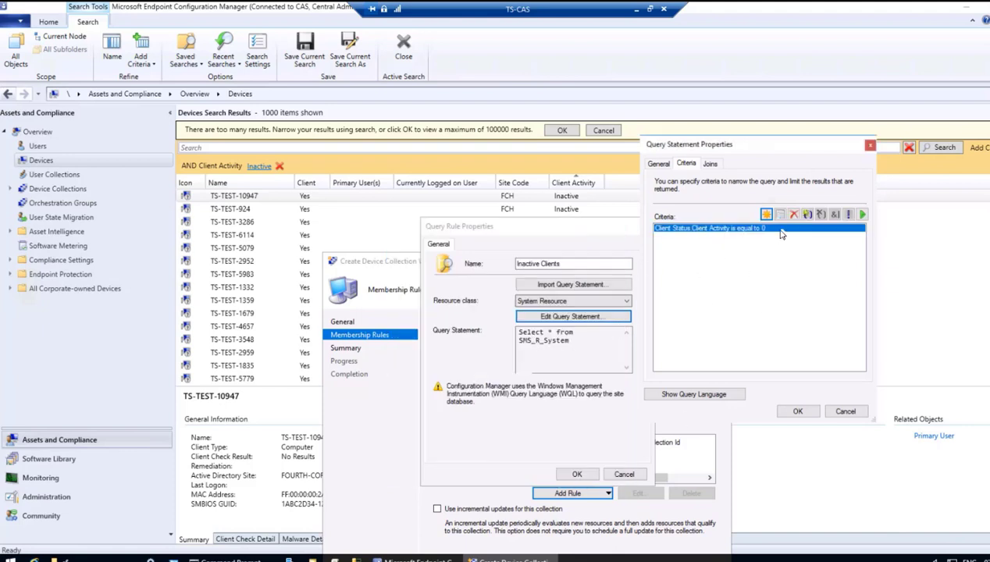
click(797, 412)
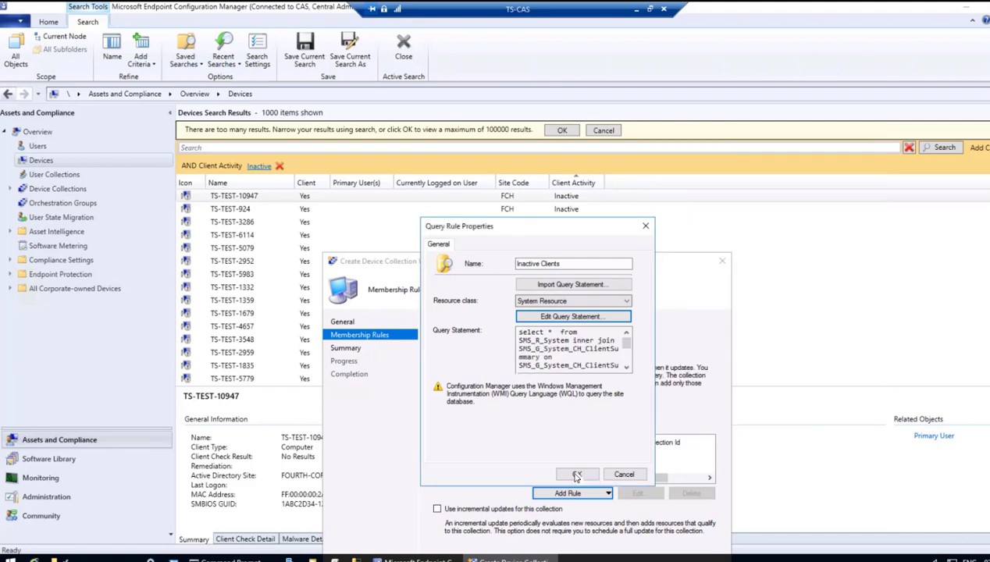
click(576, 476)
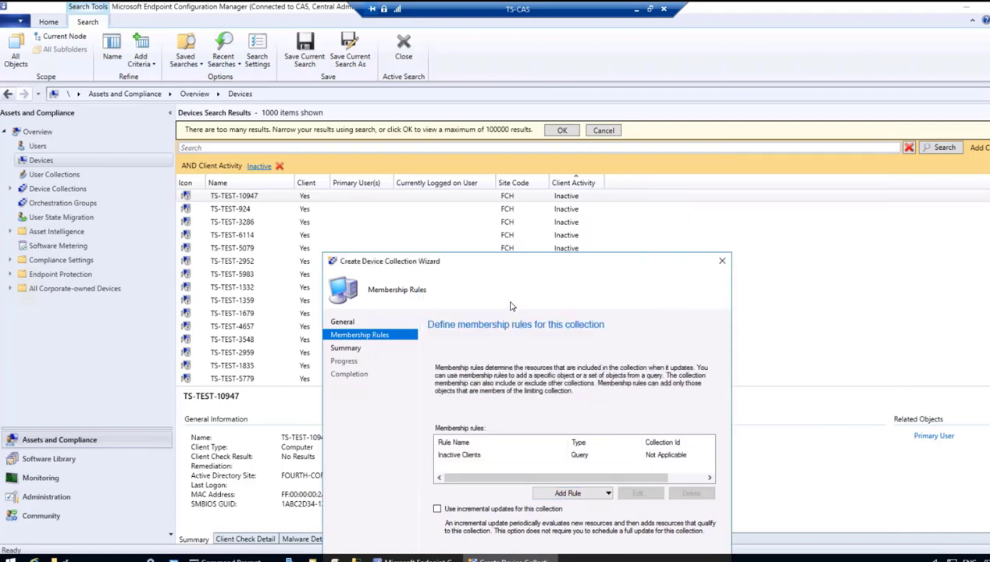
Complete the device collection's creation with the Inactive Clients query rule and show the list of device collections
drag(469, 265, 594, 179)
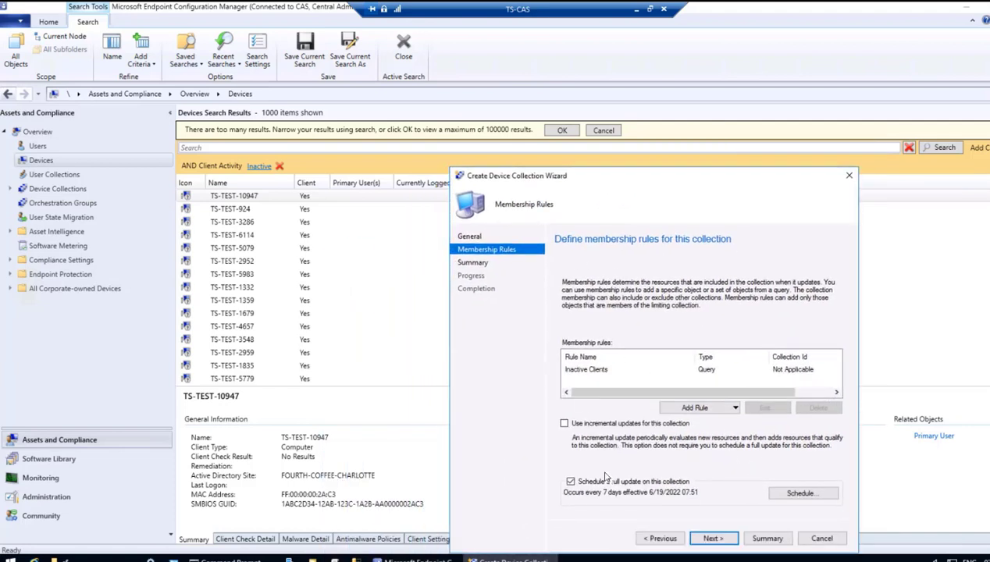
click(714, 539)
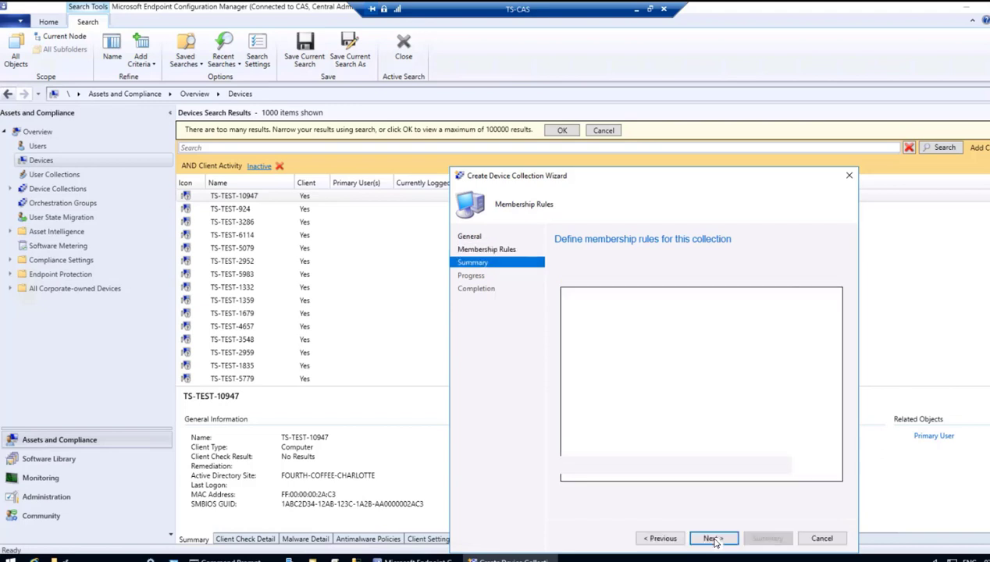
click(712, 539)
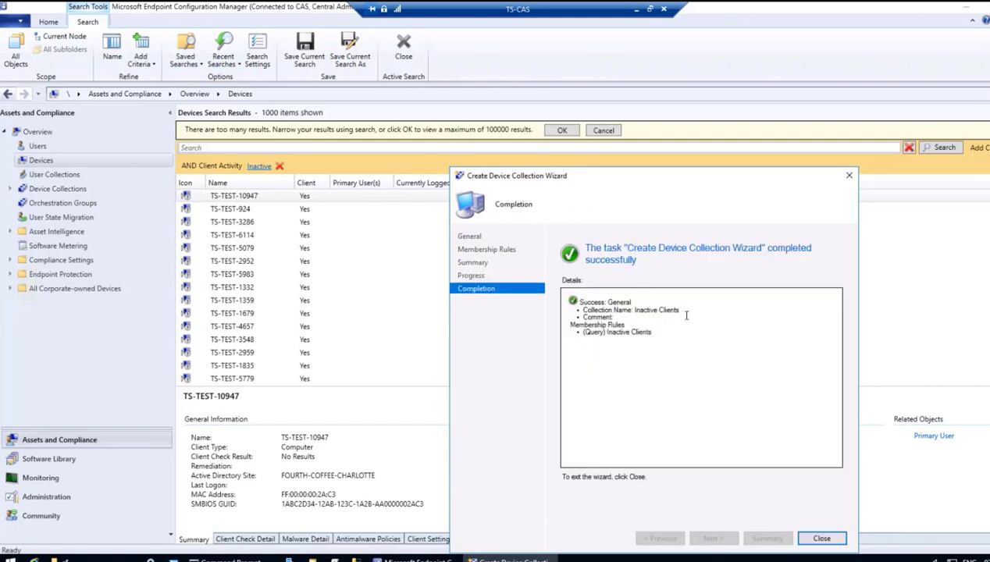
click(820, 539)
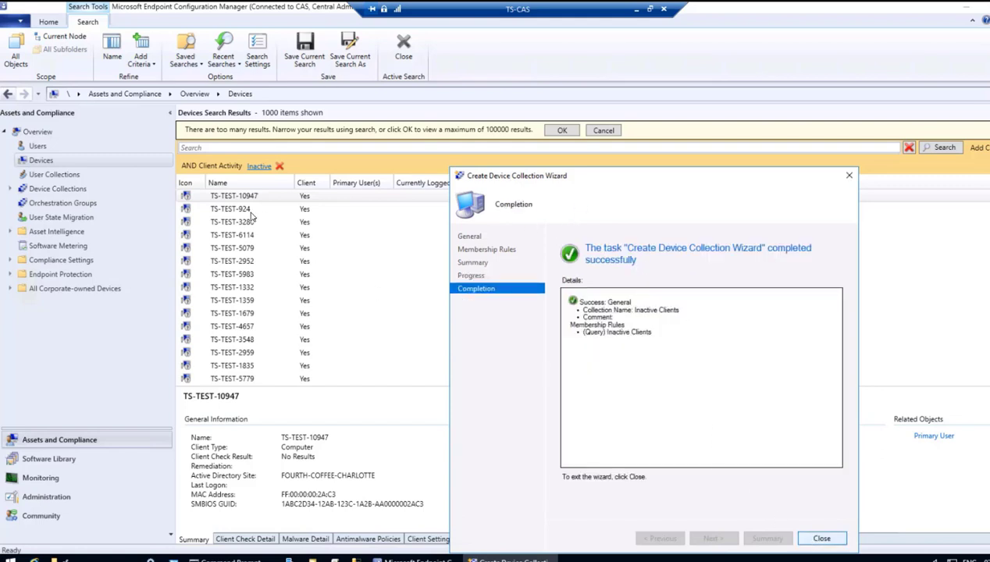
click(63, 190)
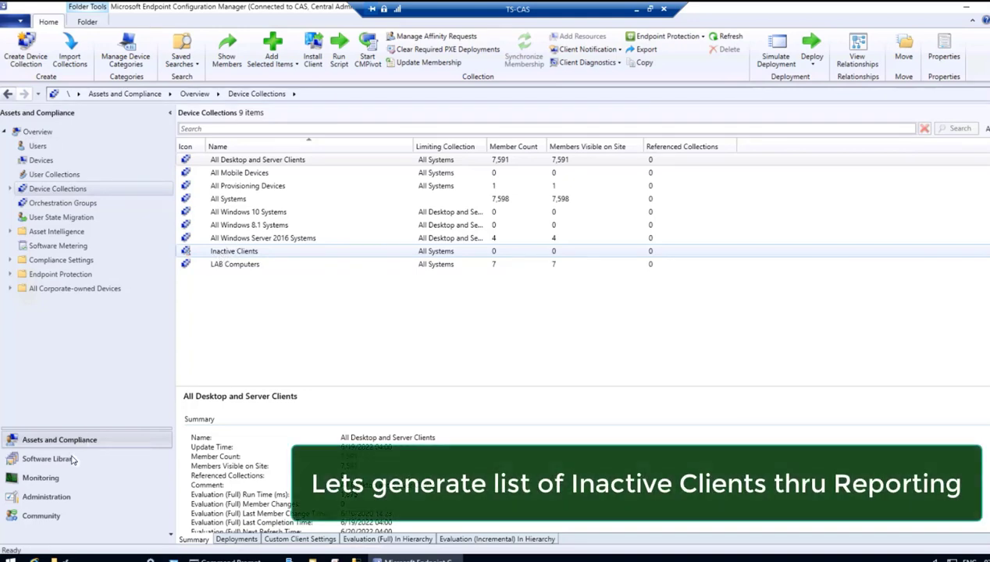
Browse the Monitoring workspace's reports and show those in the Client Status category
click(39, 479)
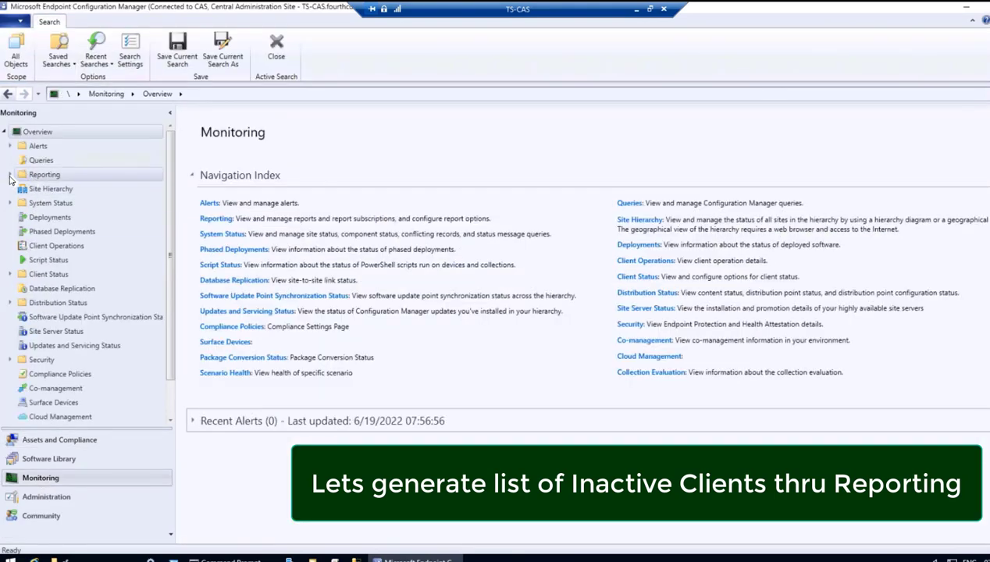
click(9, 177)
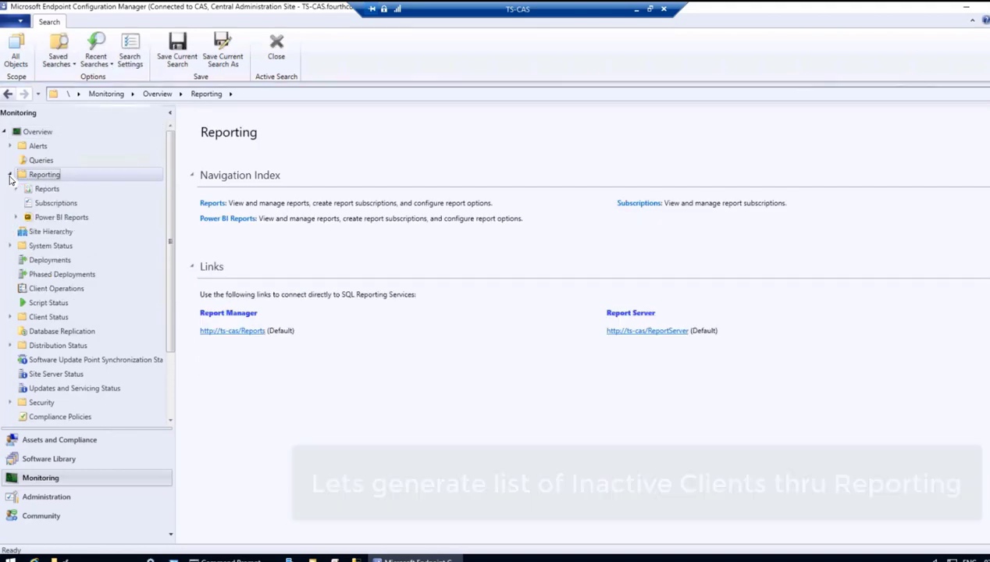
click(14, 190)
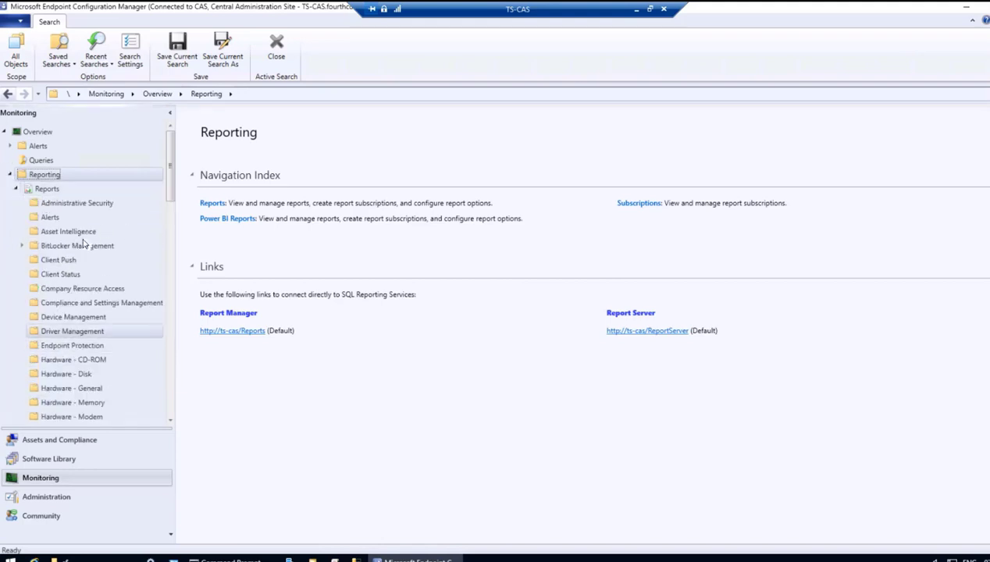
click(54, 277)
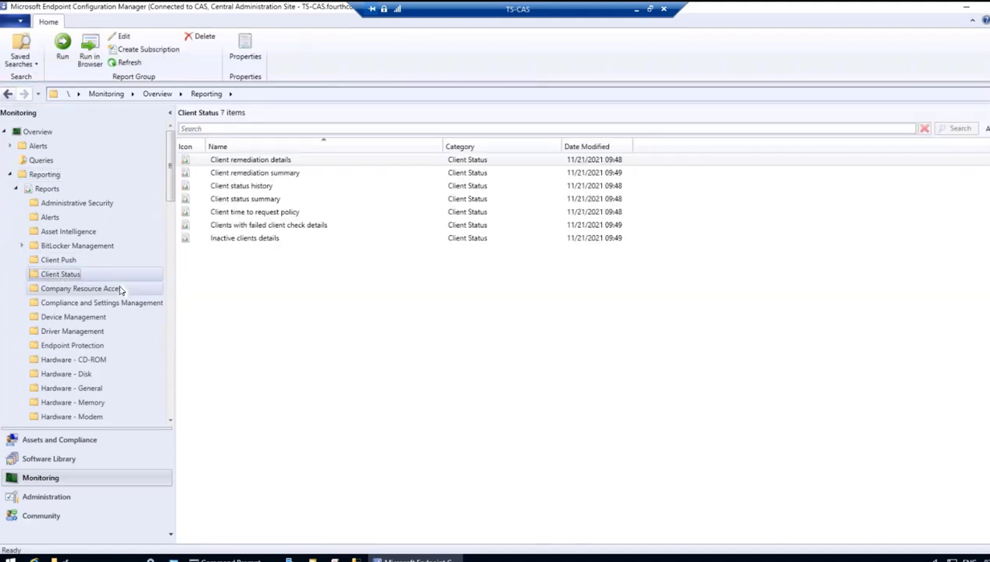
Search across all reports for "inactive"
click(47, 189)
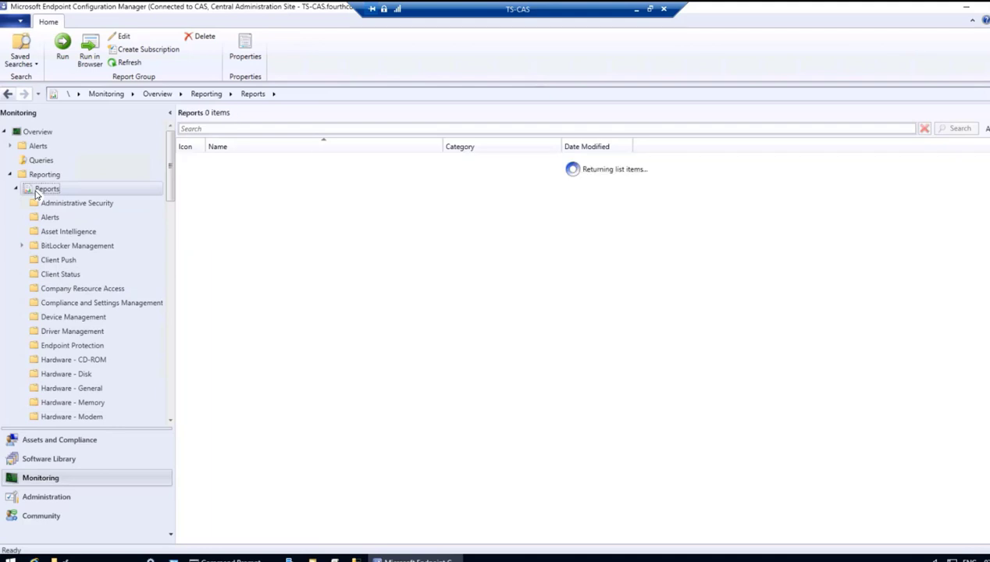
click(668, 131)
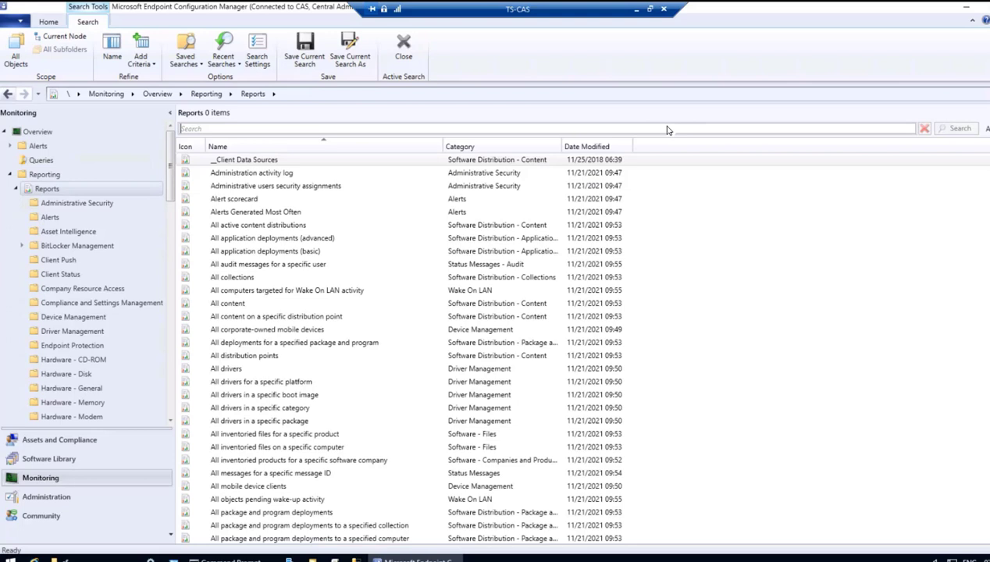
text(inactive)
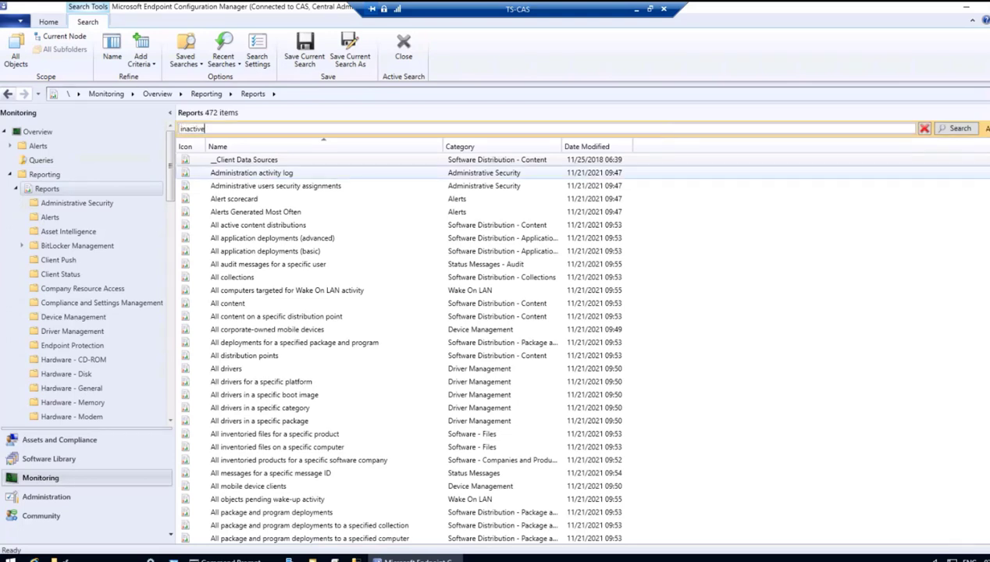
click(958, 128)
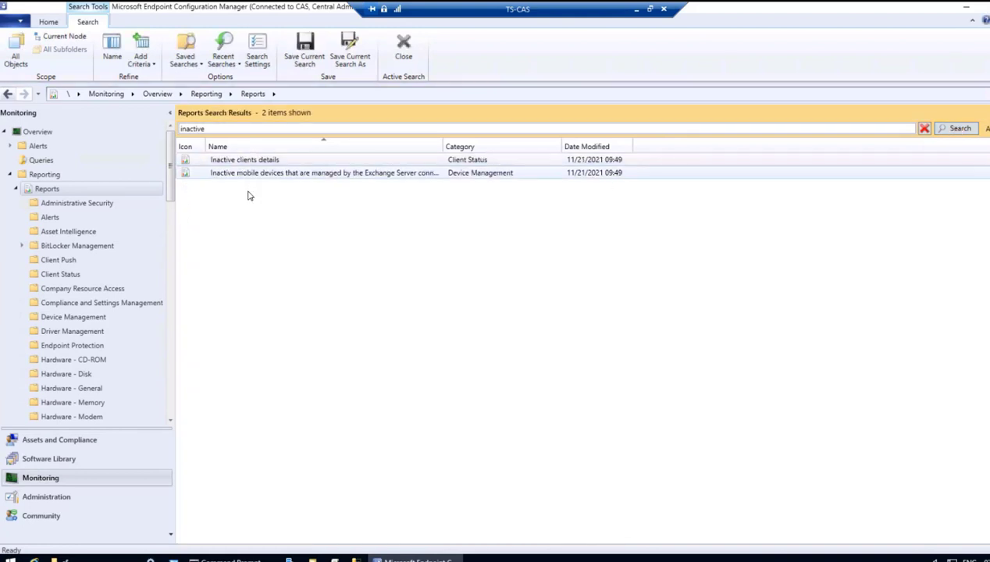
Run the Inactive clients details report for the All Systems collection and maximize the report window
click(285, 164)
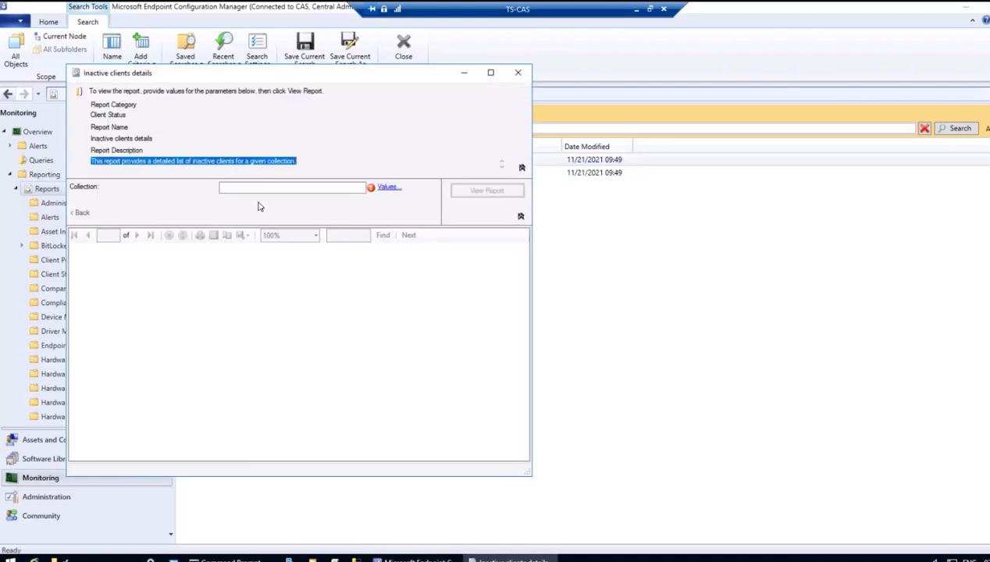
click(385, 189)
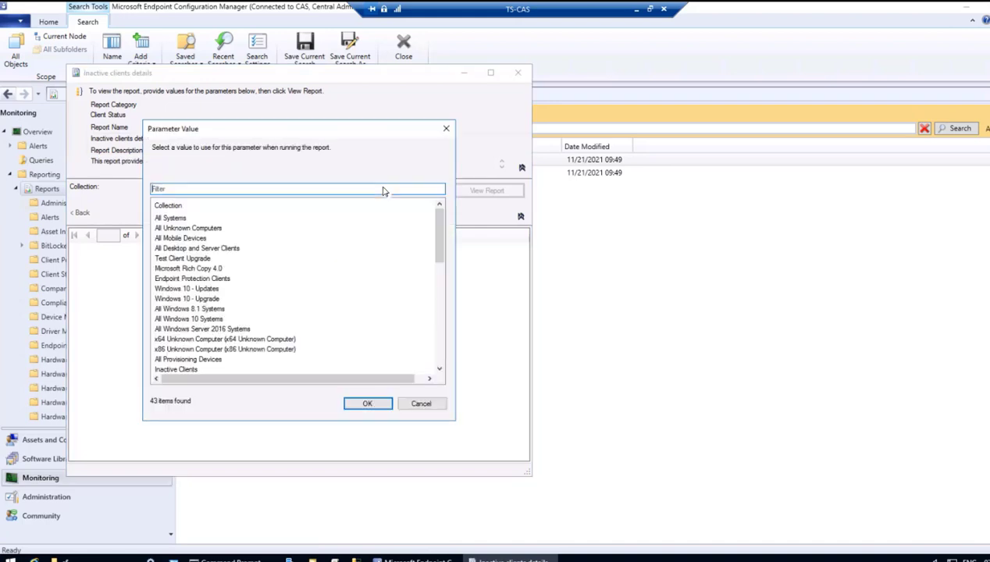
click(157, 218)
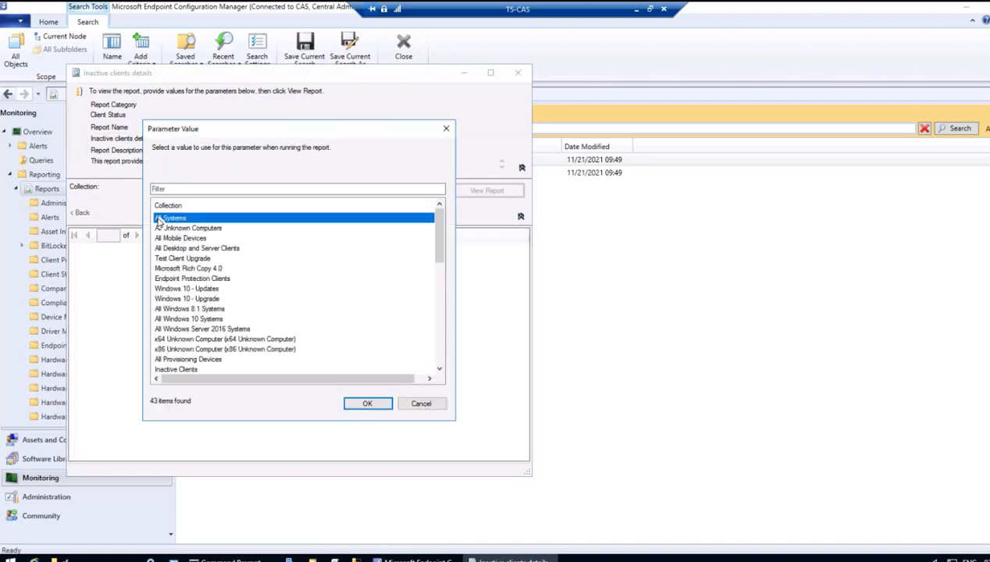
click(367, 405)
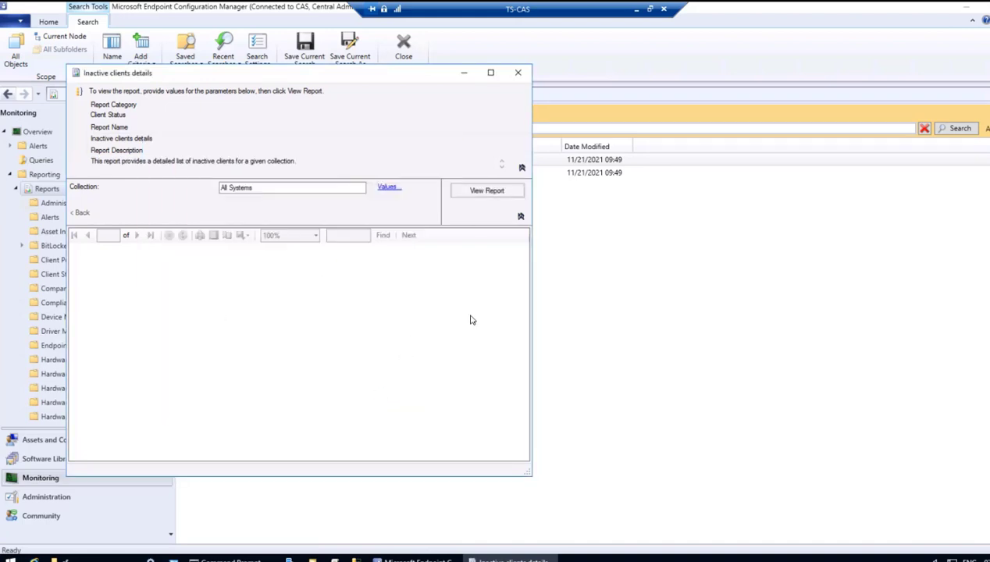
click(483, 195)
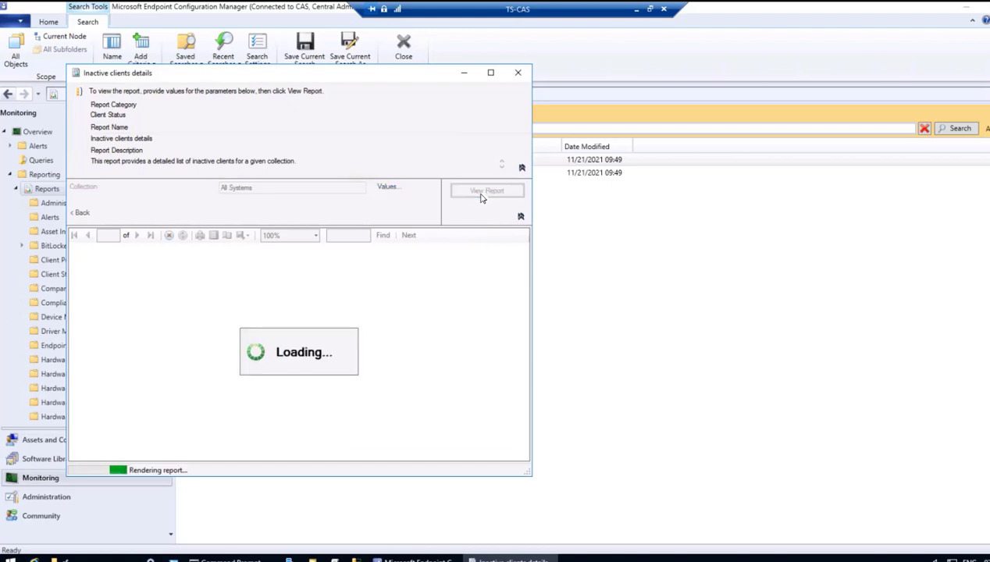
click(490, 72)
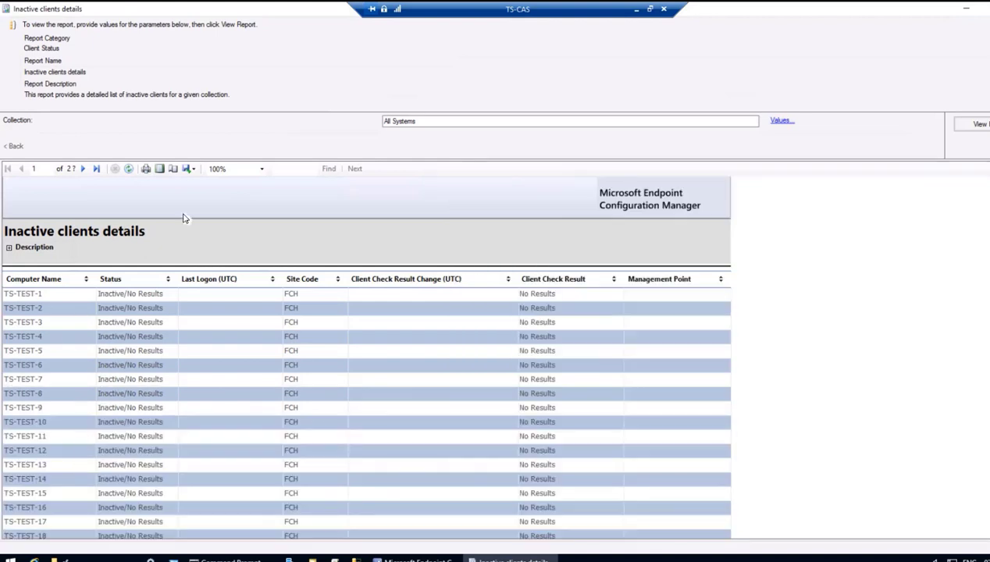
Export the report in CSV (comma delimited) format to the Desktop as "Inactive clients details.csv"
click(193, 169)
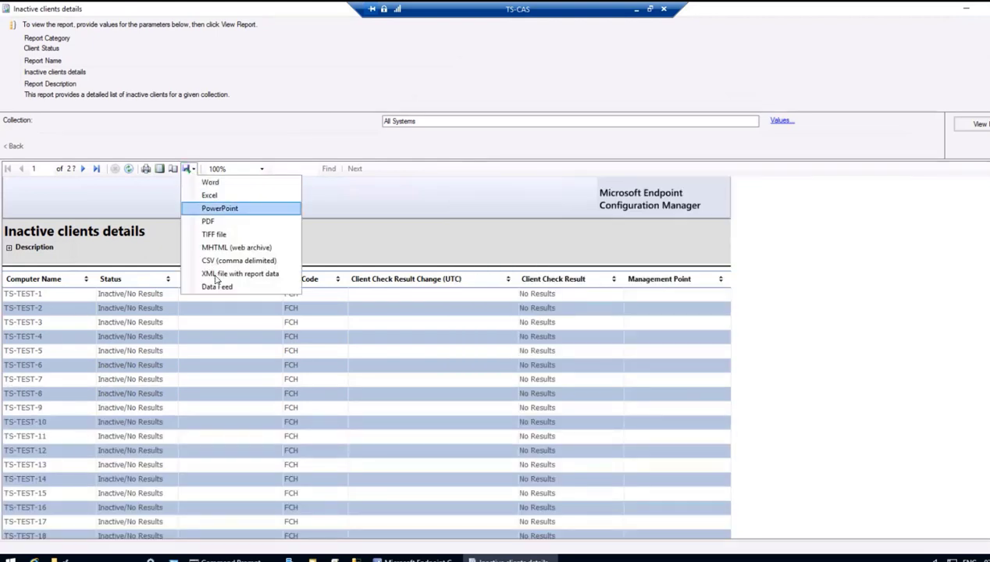
click(266, 267)
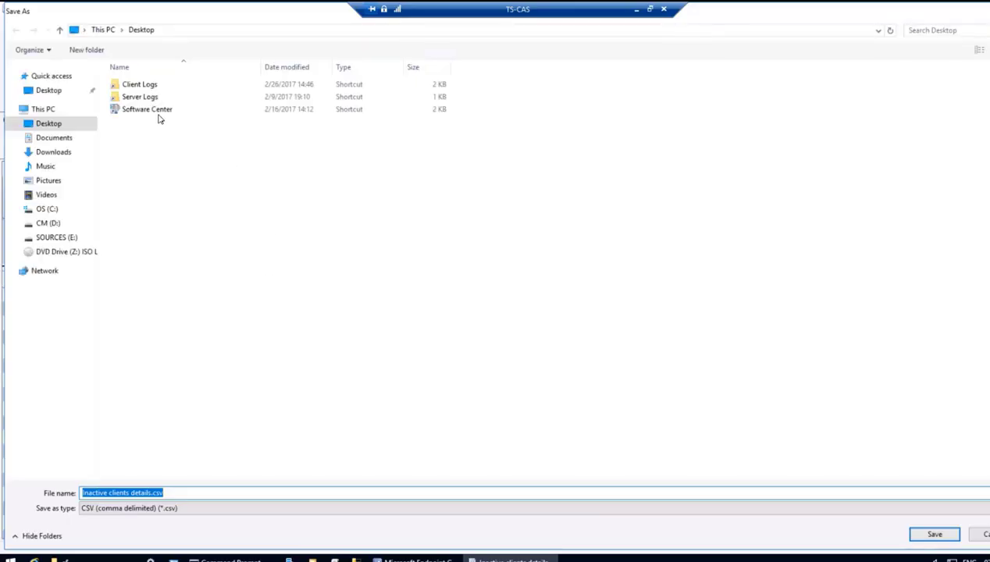
click(269, 267)
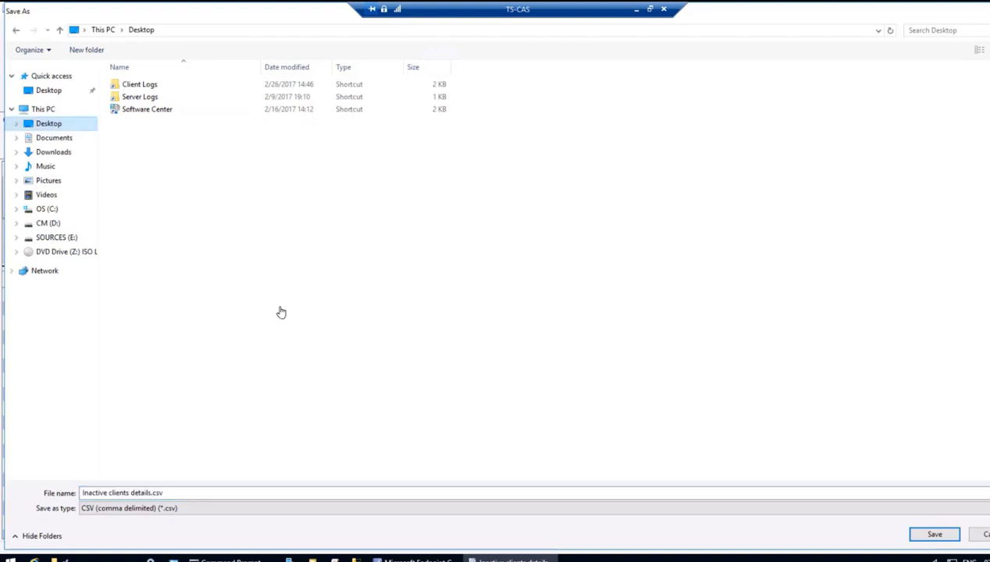
click(931, 536)
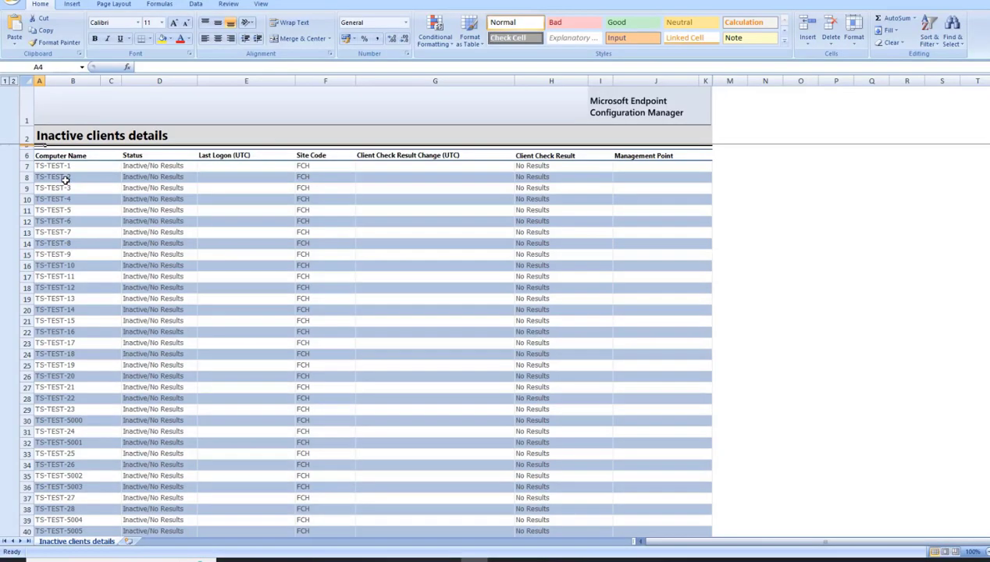
In Excel, go to the last computer name in the exported report and select the entries upward to check how many are listed
click(64, 178)
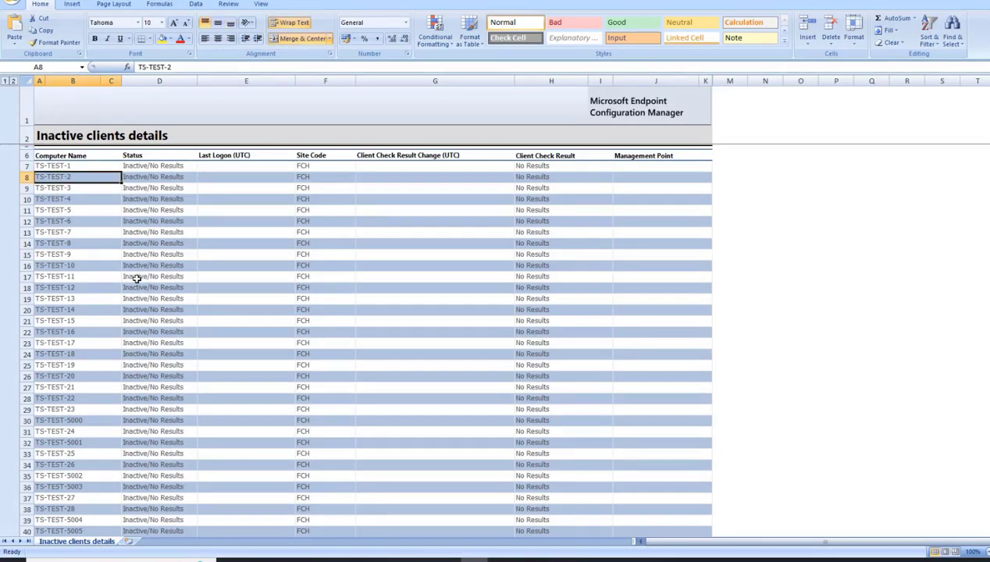
key(ctrl+Down)
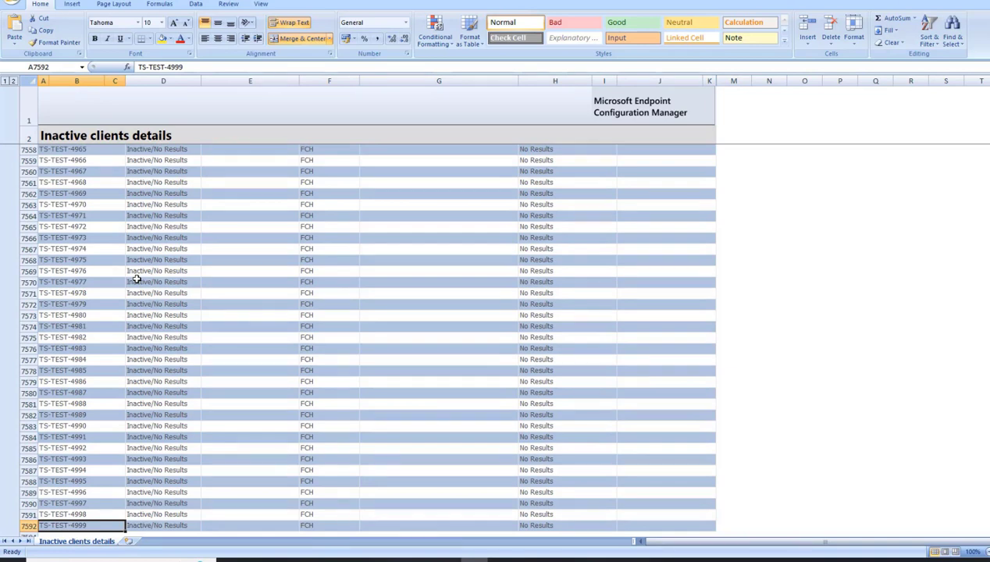
key(ctrl+shift+Up)
key(shift+Up)
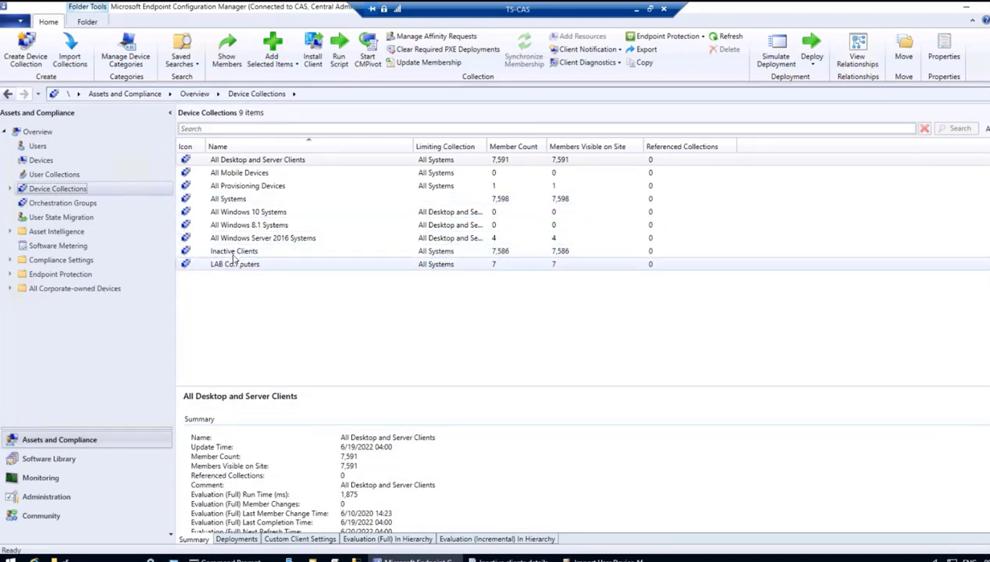
Back in Configuration Manager, open the All Systems collection's members and examine the TS-SA01 and TS-Blank devices
click(235, 202)
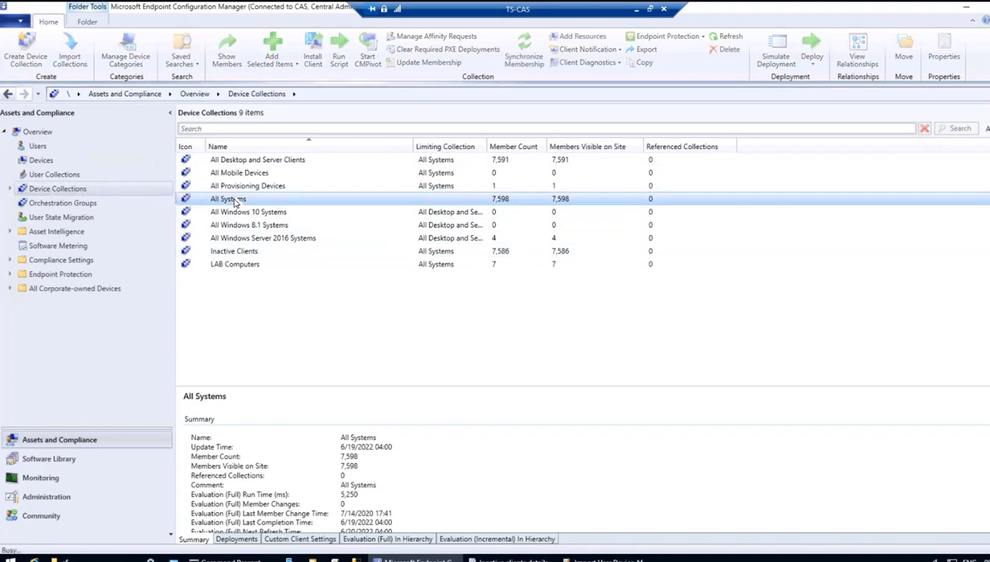
double_click(234, 201)
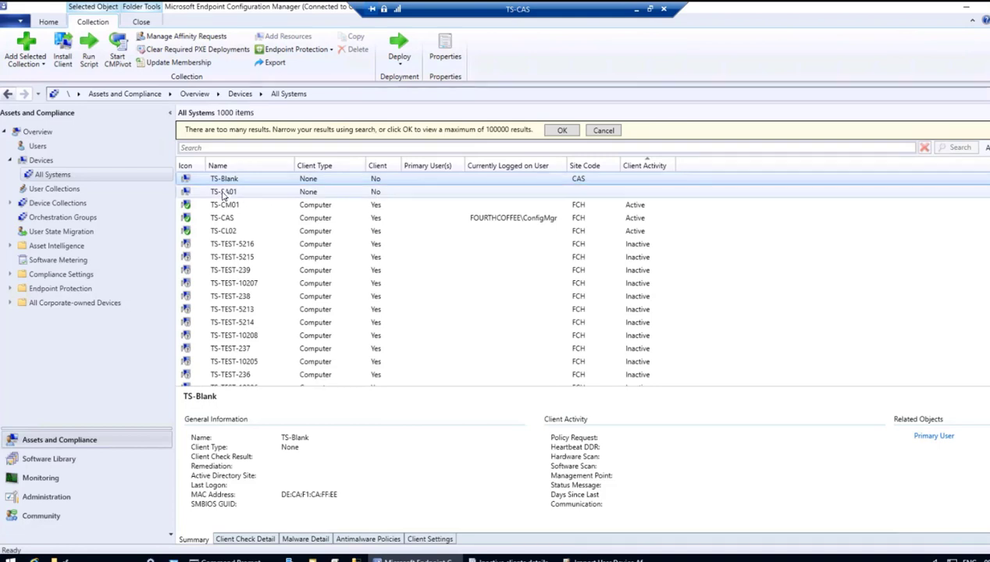
click(374, 192)
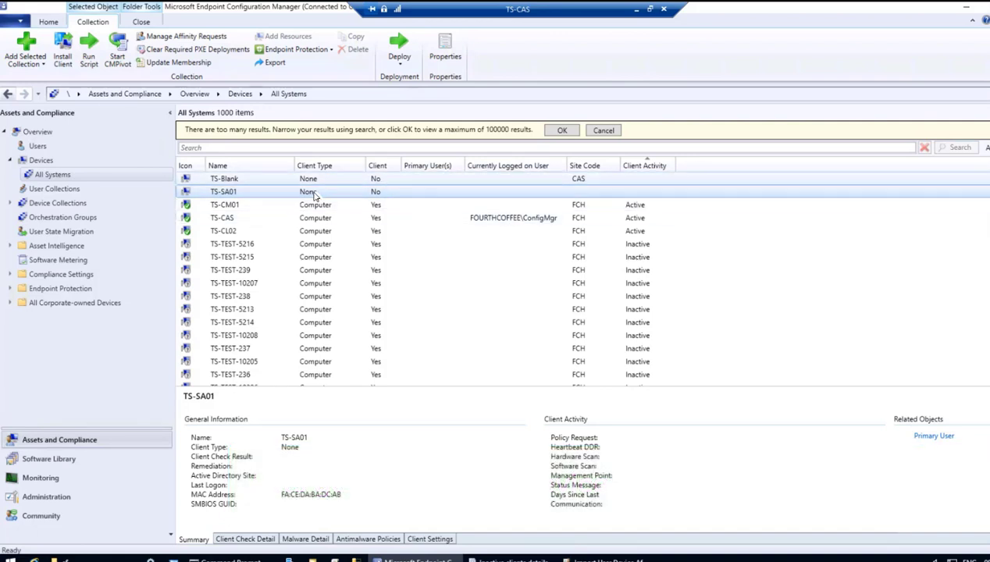
click(345, 179)
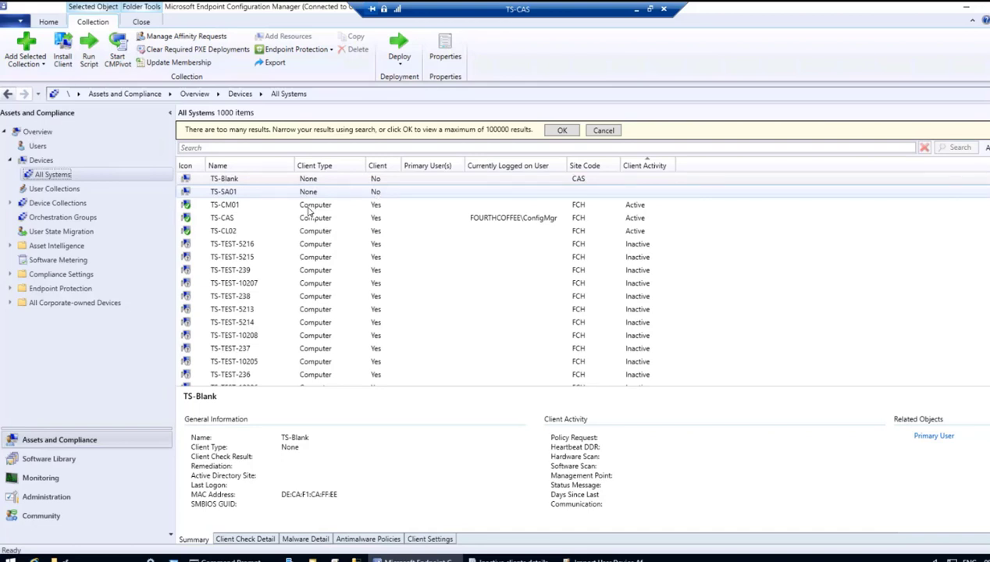
Start a new device collection called "Devices with No Client" with All Systems as its limiting collection
click(44, 204)
right_click(46, 205)
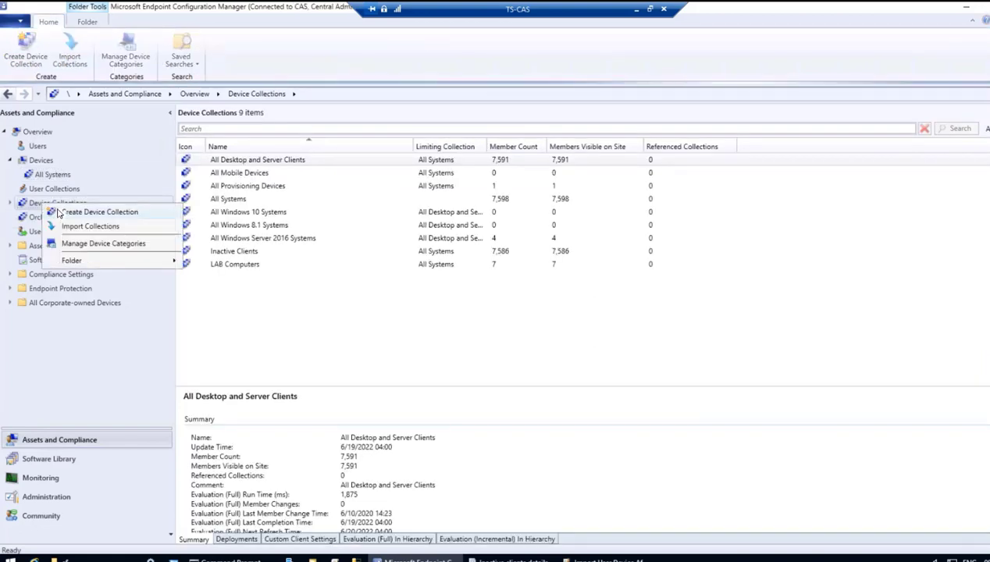
click(59, 212)
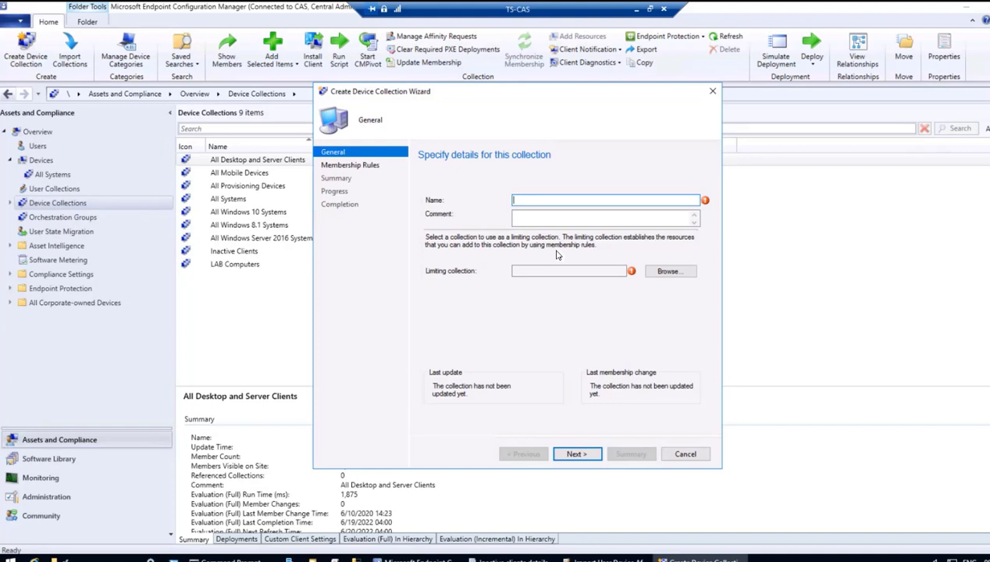
text(Devices with No Client)
click(668, 271)
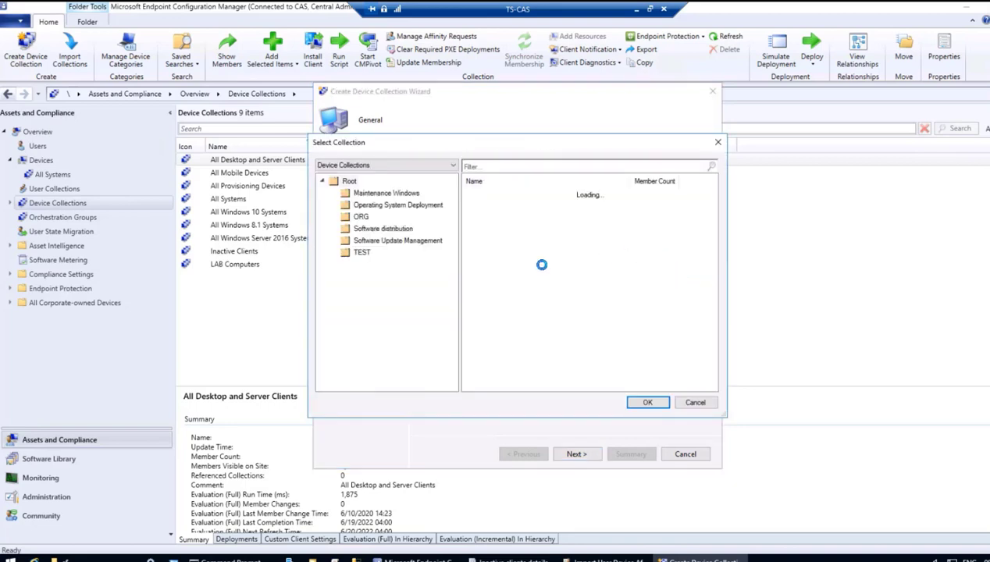
click(496, 224)
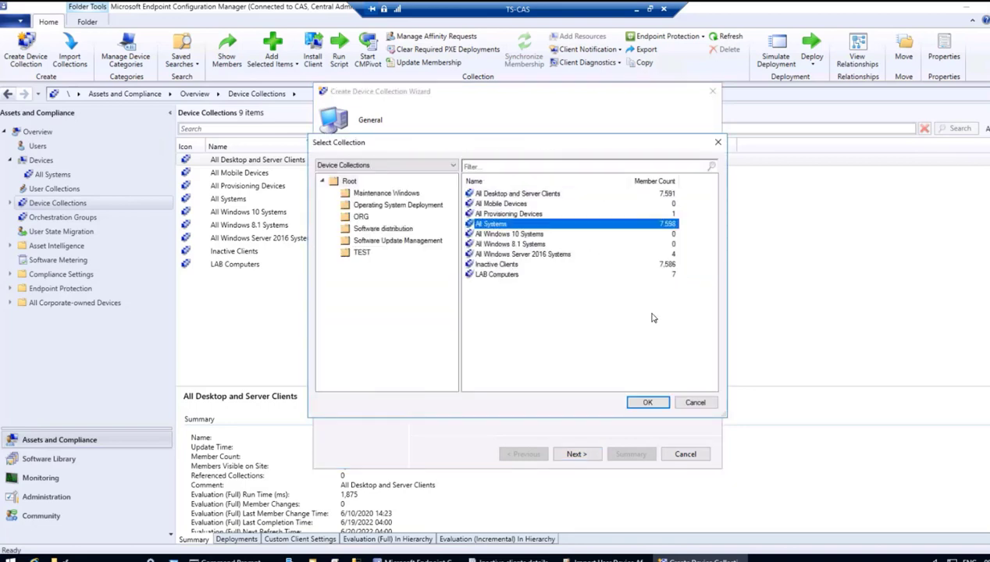
click(652, 403)
click(575, 454)
Add a query membership rule called "No Client installed" that imports the All Non-Client Systems query statement
click(569, 326)
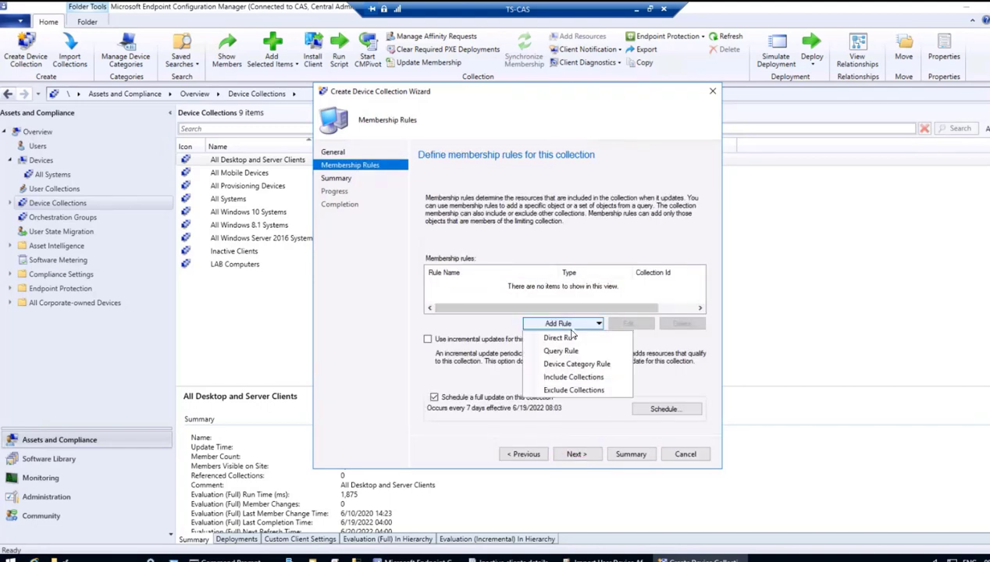
click(568, 353)
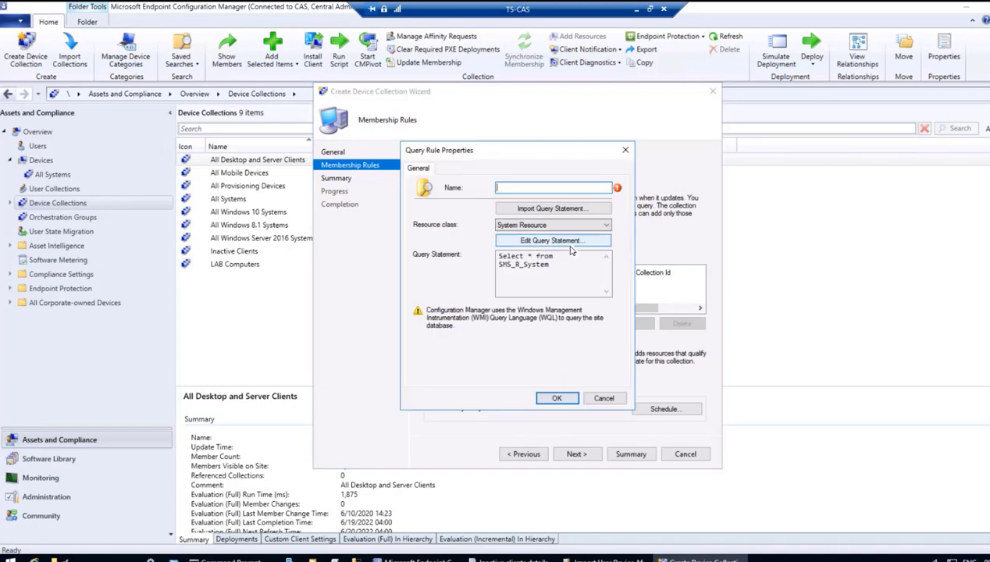
click(528, 210)
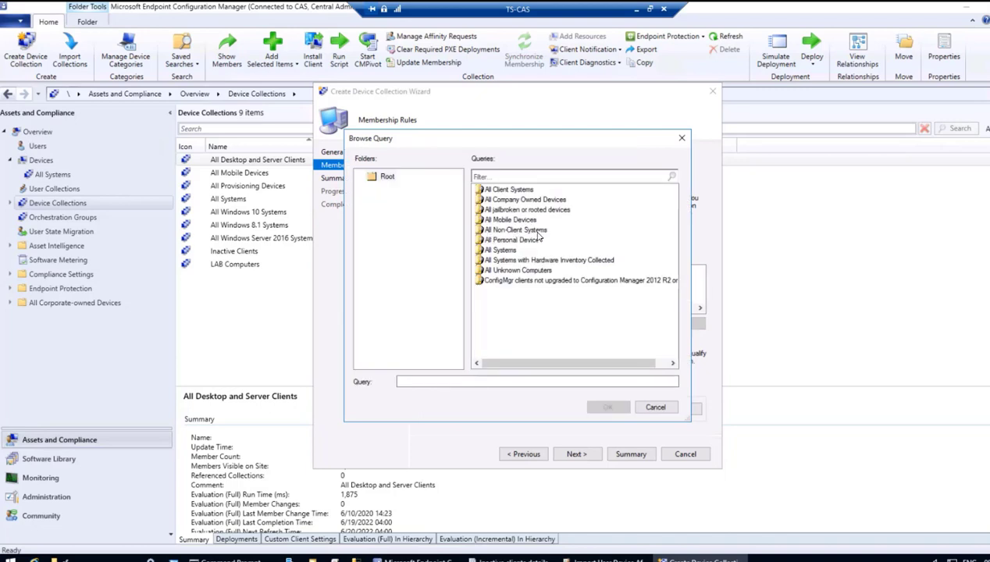
click(536, 231)
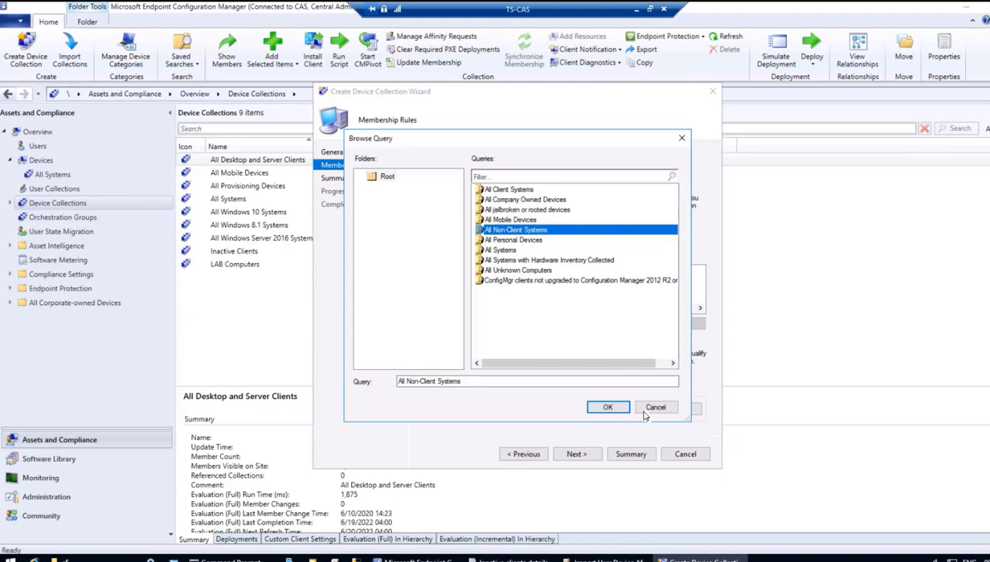
click(604, 407)
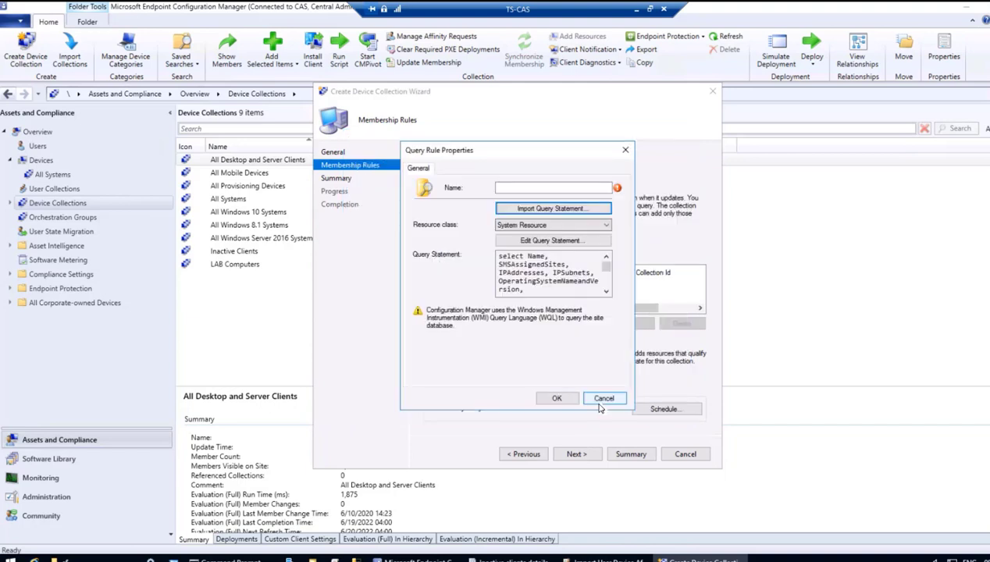
click(502, 188)
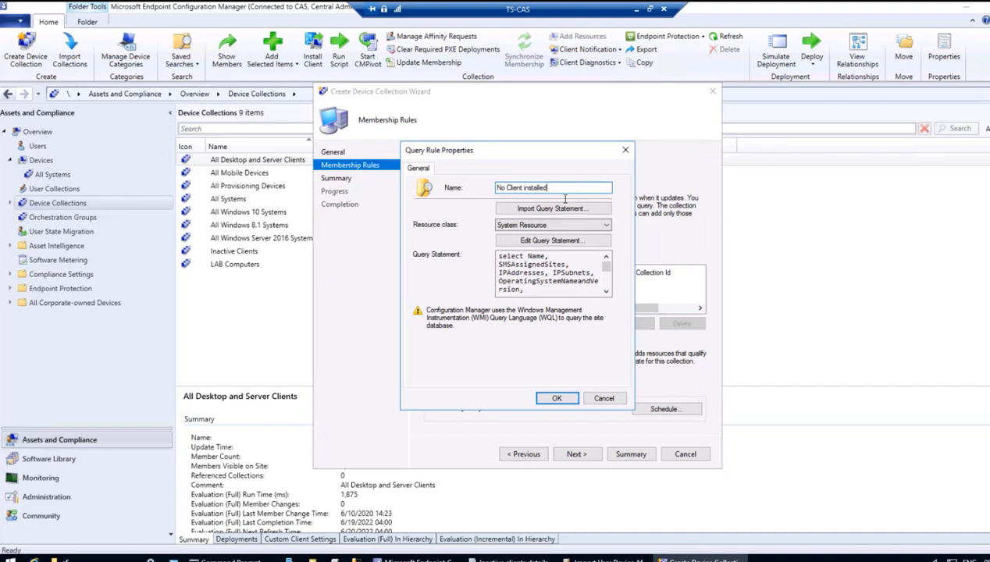
Examine the criteria of the No Client installed query and run a results preview to review the returned devices
click(551, 243)
click(550, 243)
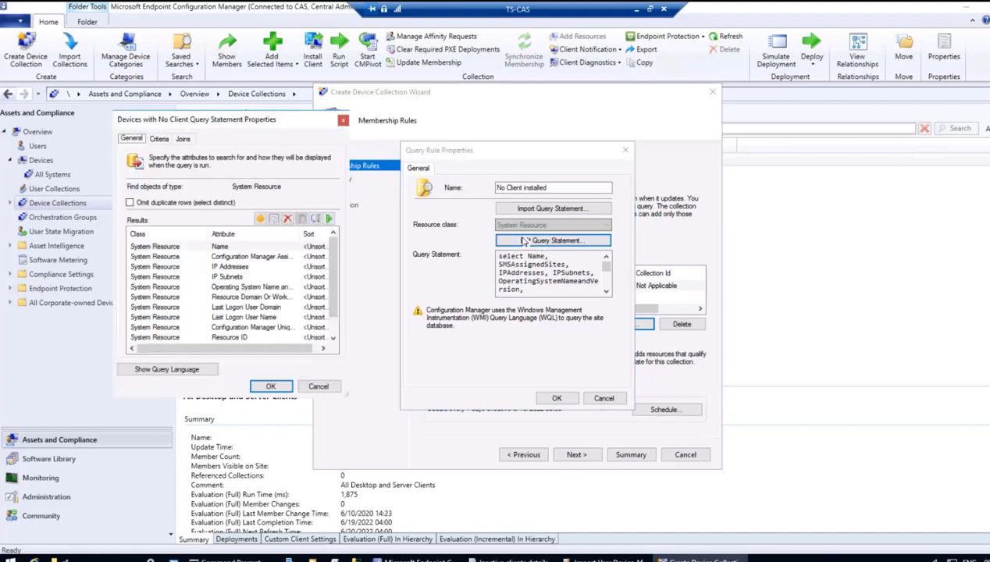
click(159, 138)
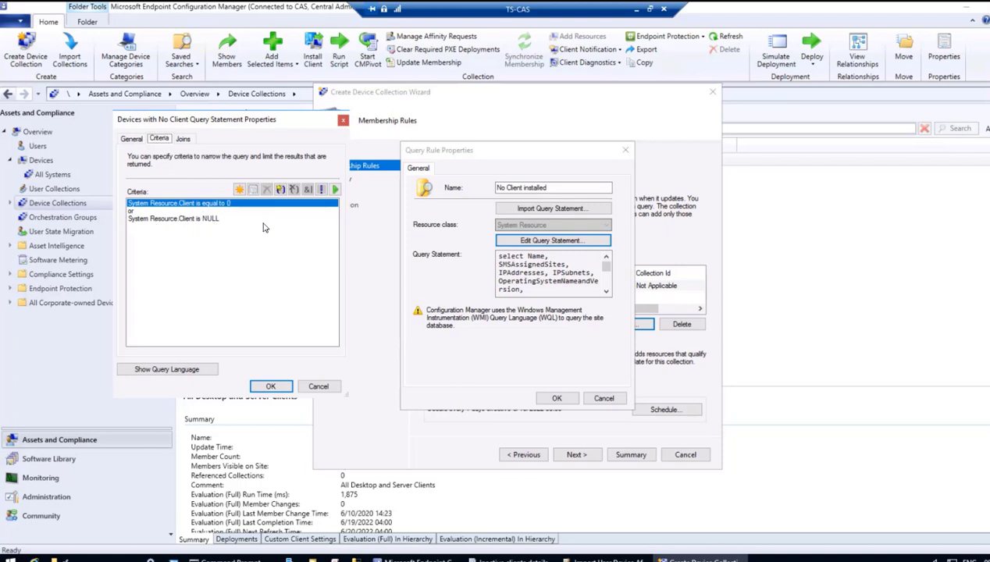
click(335, 190)
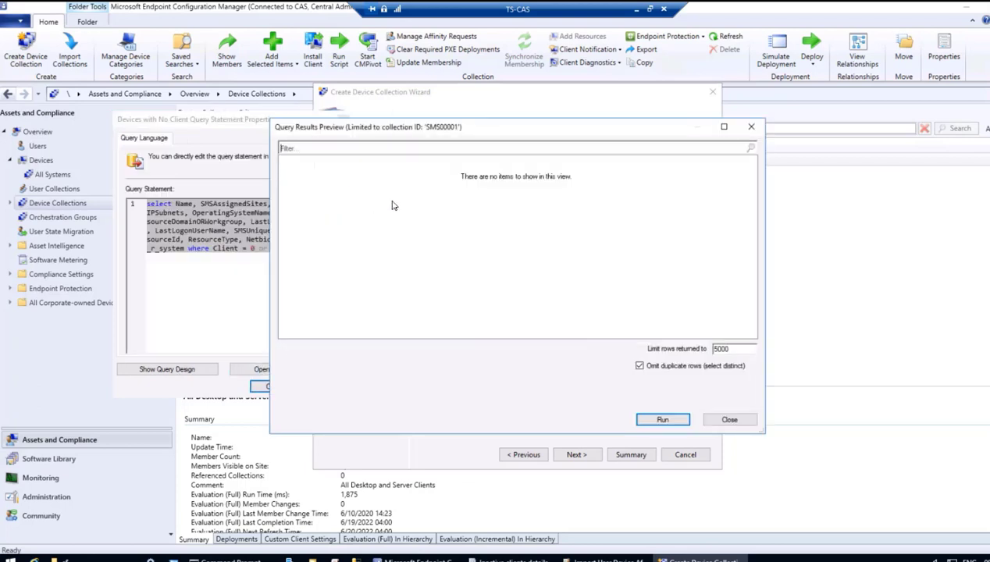
click(670, 420)
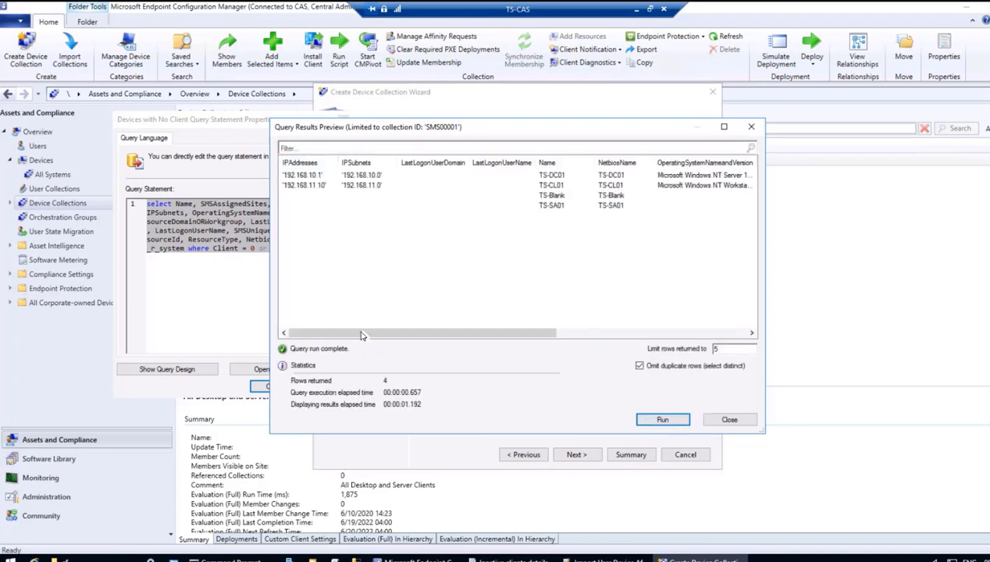
drag(369, 333, 519, 348)
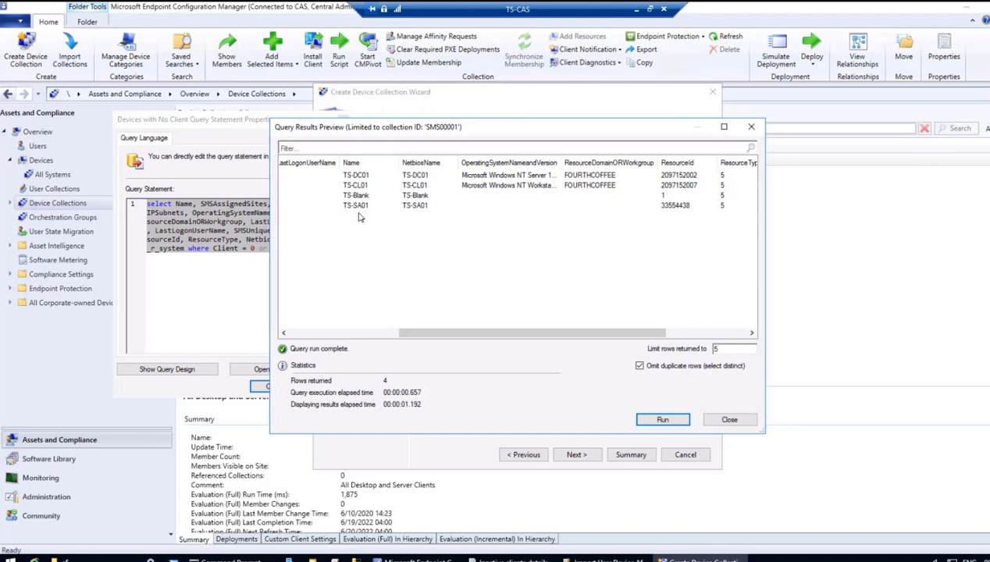
drag(406, 344, 375, 344)
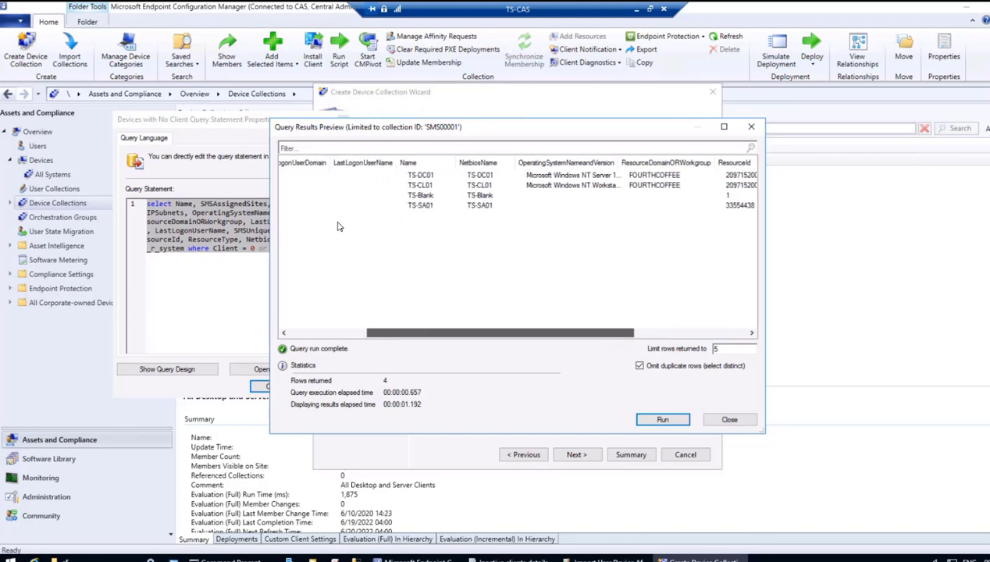
scroll(337, 196, left, 3)
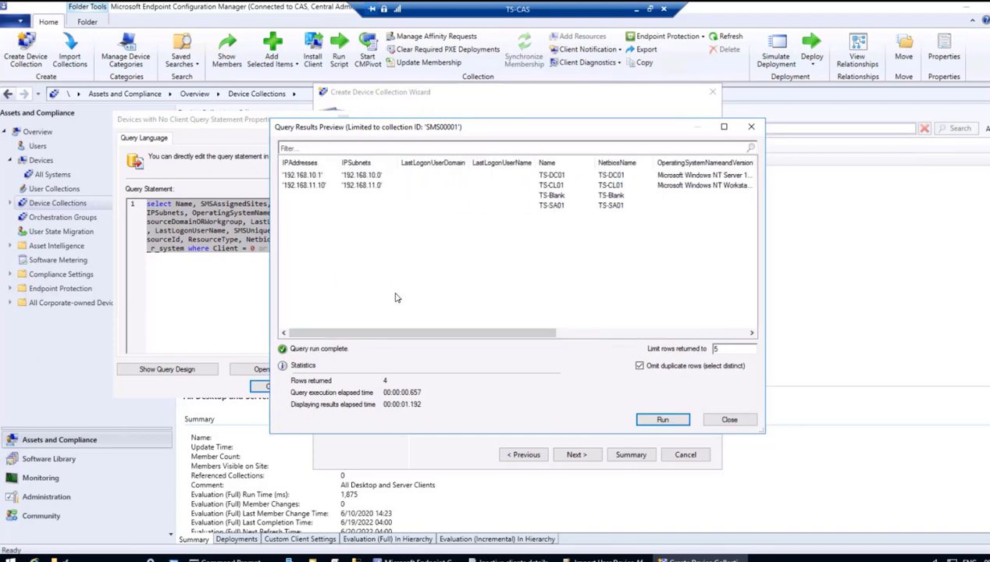
click(730, 420)
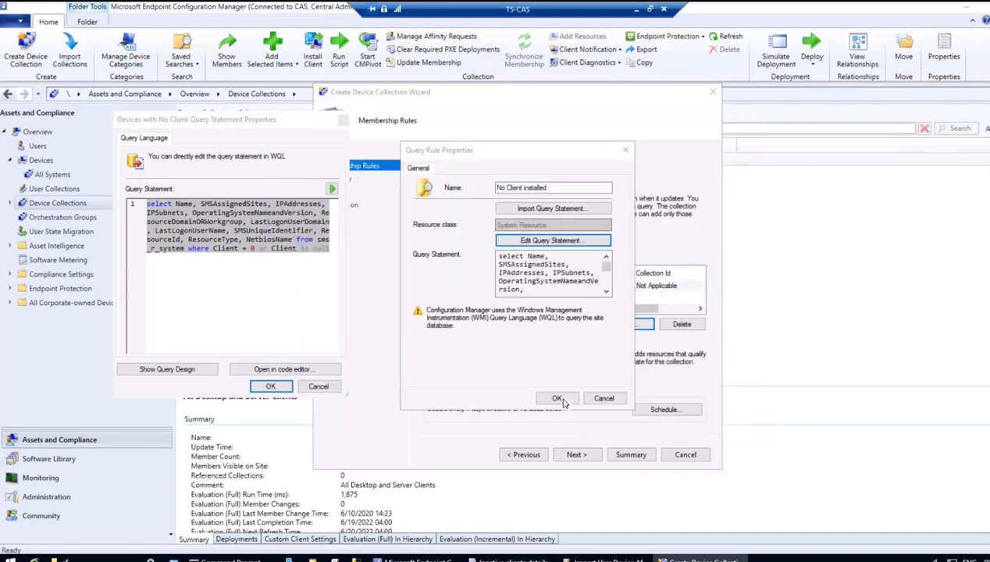
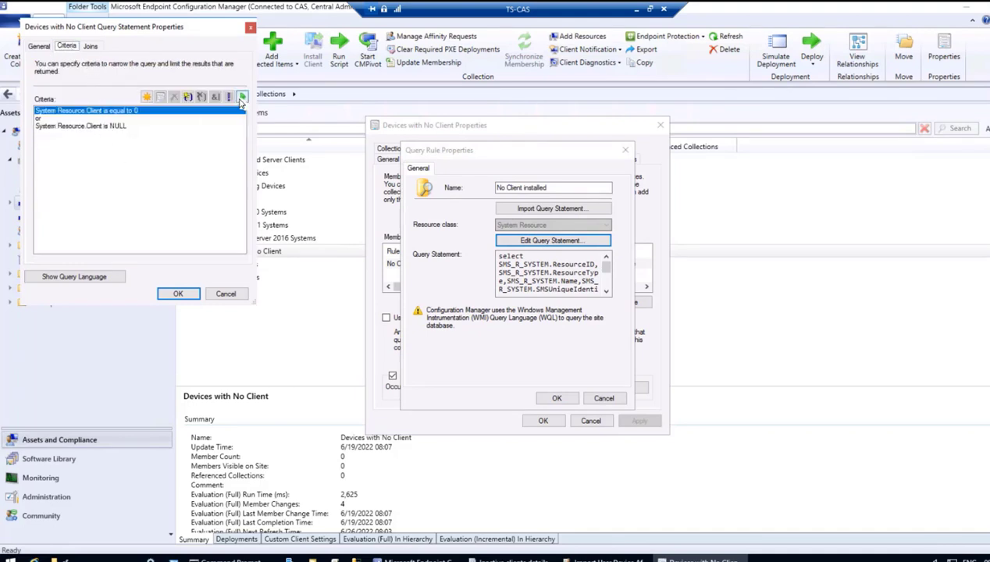
Preview the revised No Client installed query, and save the rule and the Devices with No Client collection properties
click(243, 97)
click(664, 420)
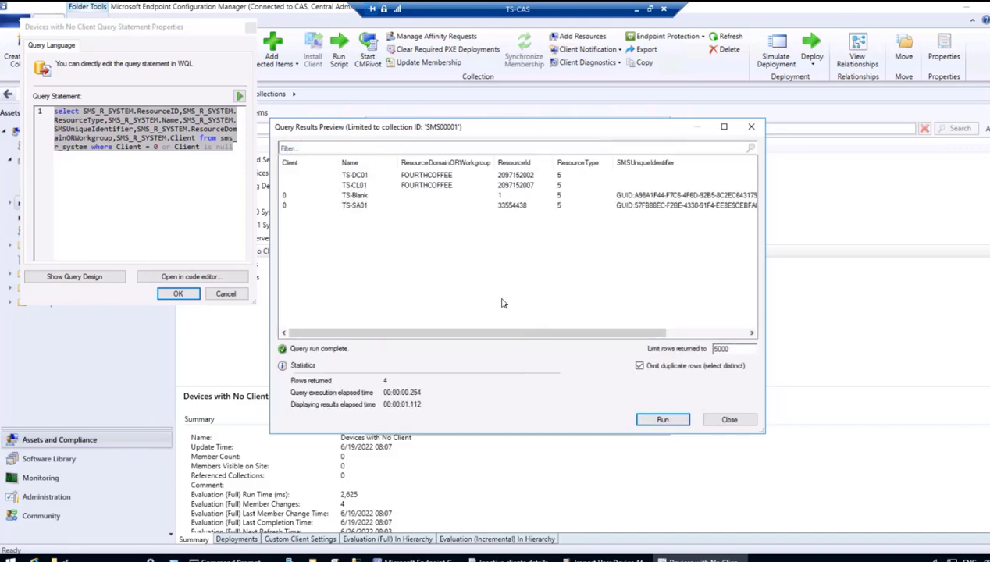
click(730, 421)
click(179, 294)
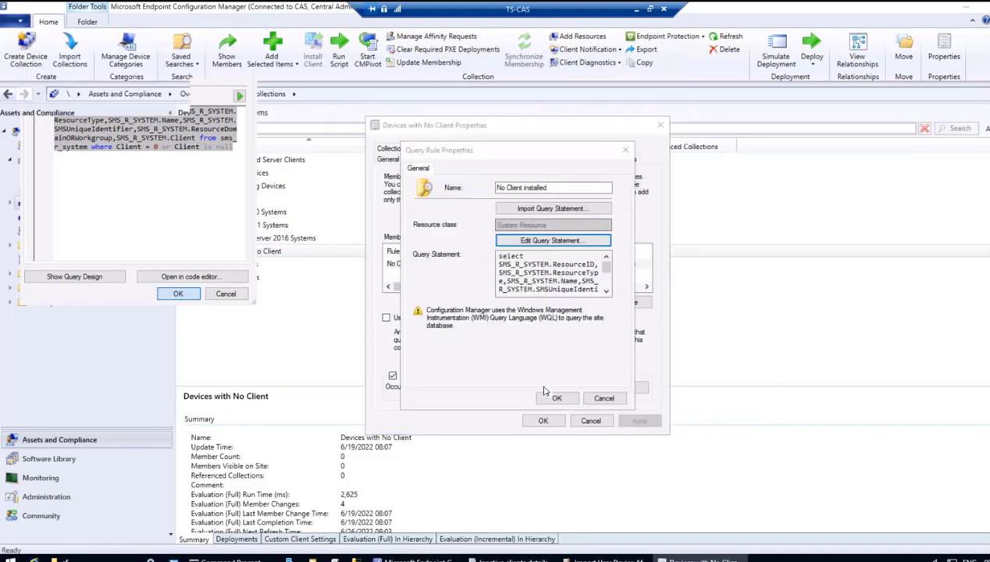
click(556, 398)
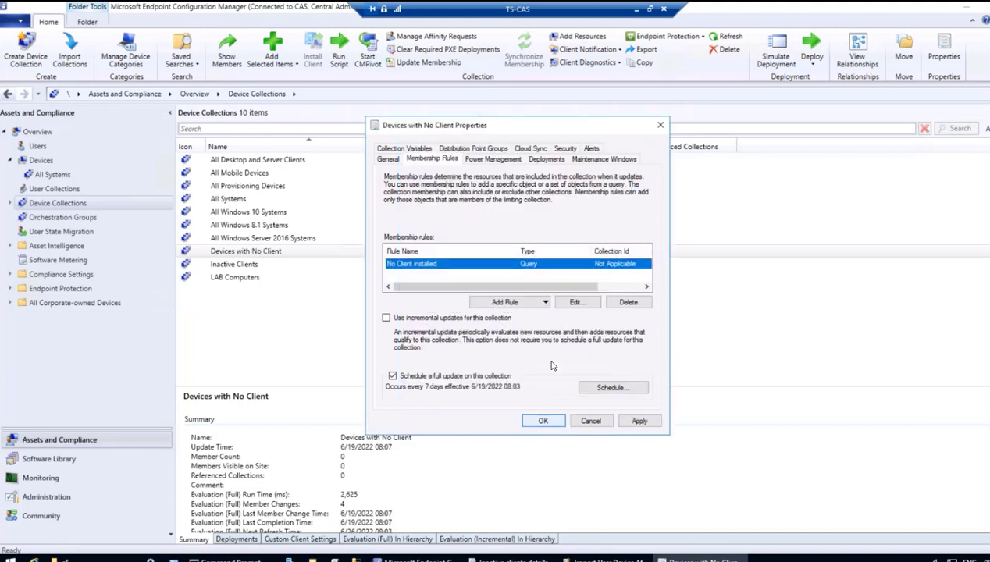
click(546, 422)
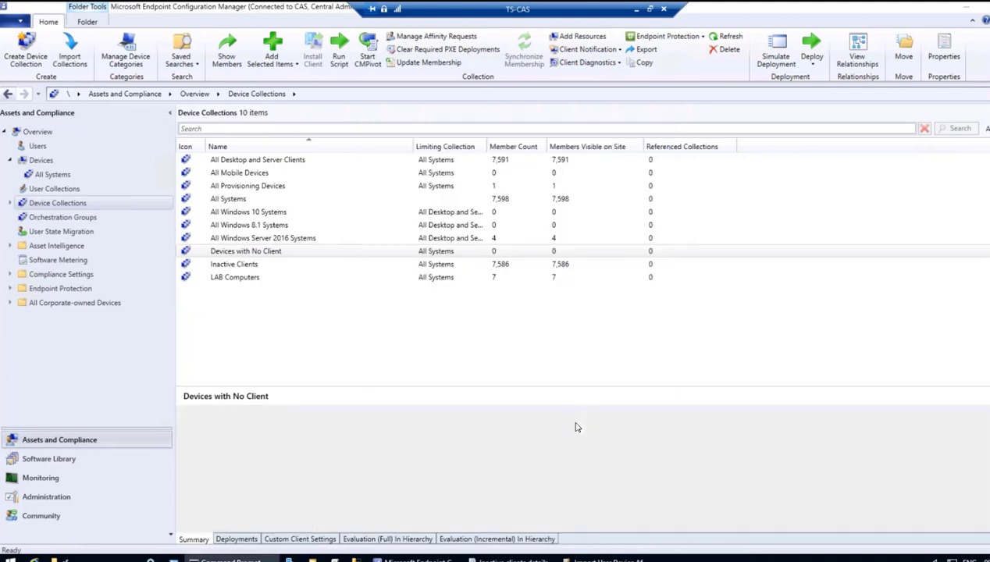
Update the membership of the Devices with No Client collection
click(229, 254)
right_click(229, 256)
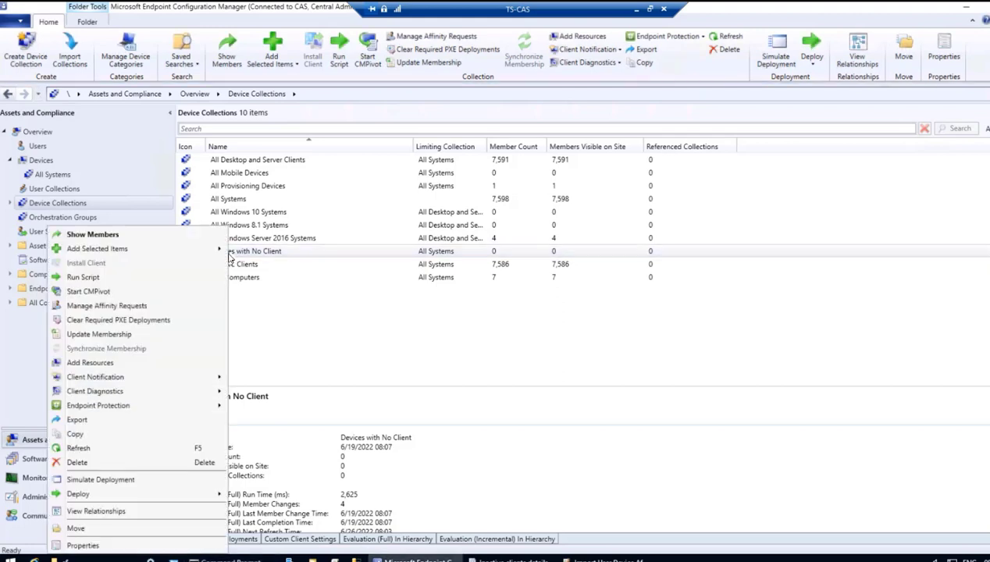
click(82, 336)
click(555, 338)
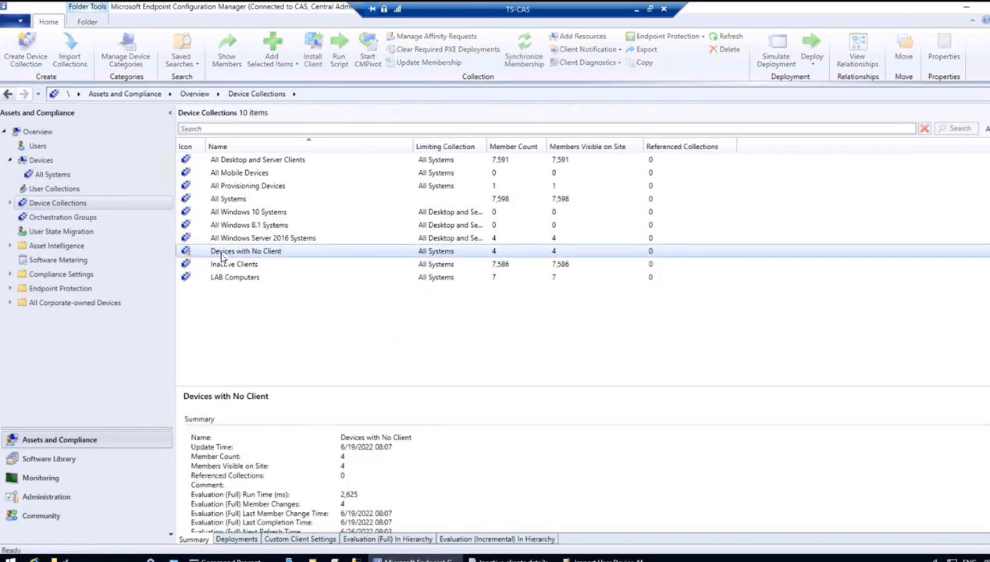
Show the members of the Devices with No Client collection and check their client status
click(325, 254)
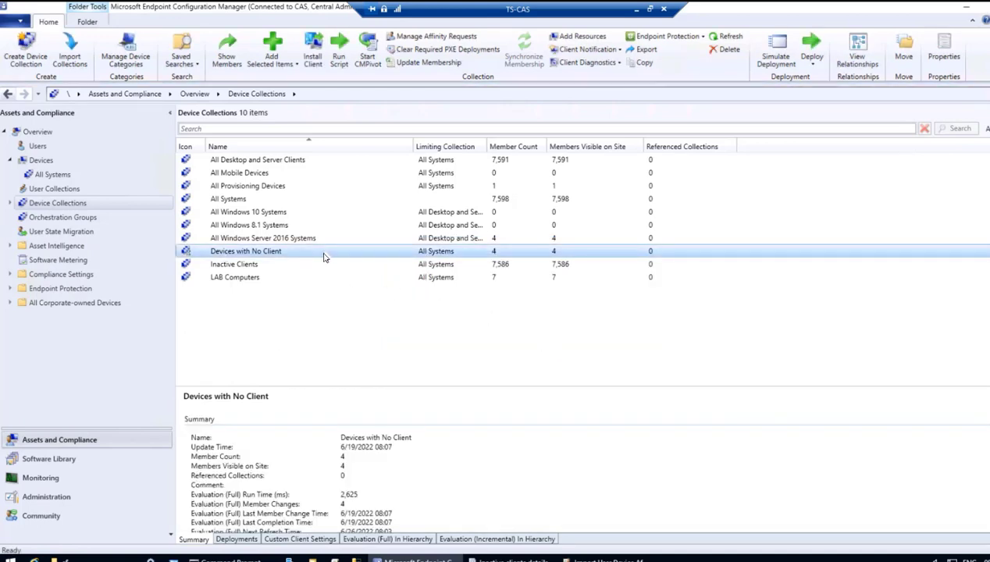
right_click(240, 256)
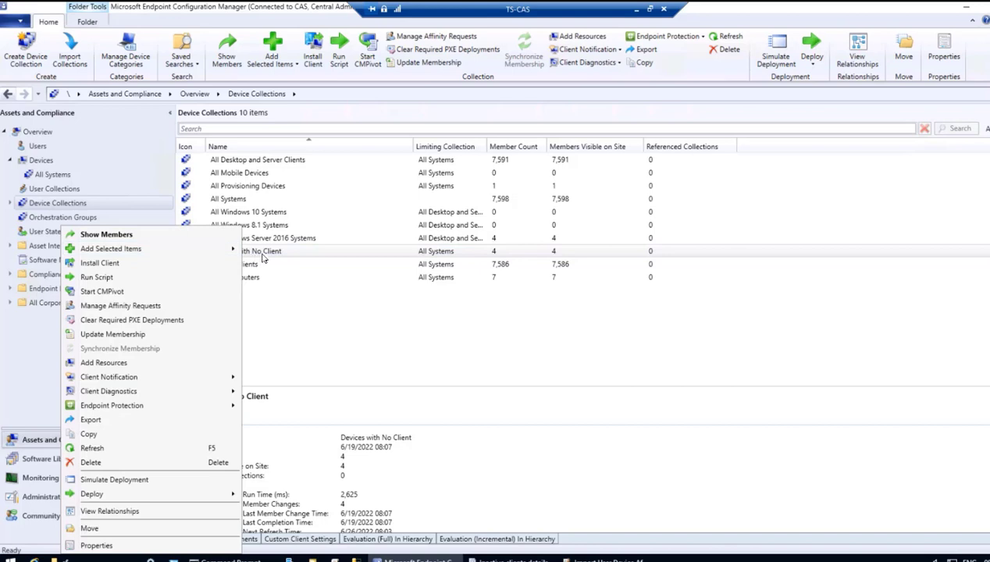
click(101, 235)
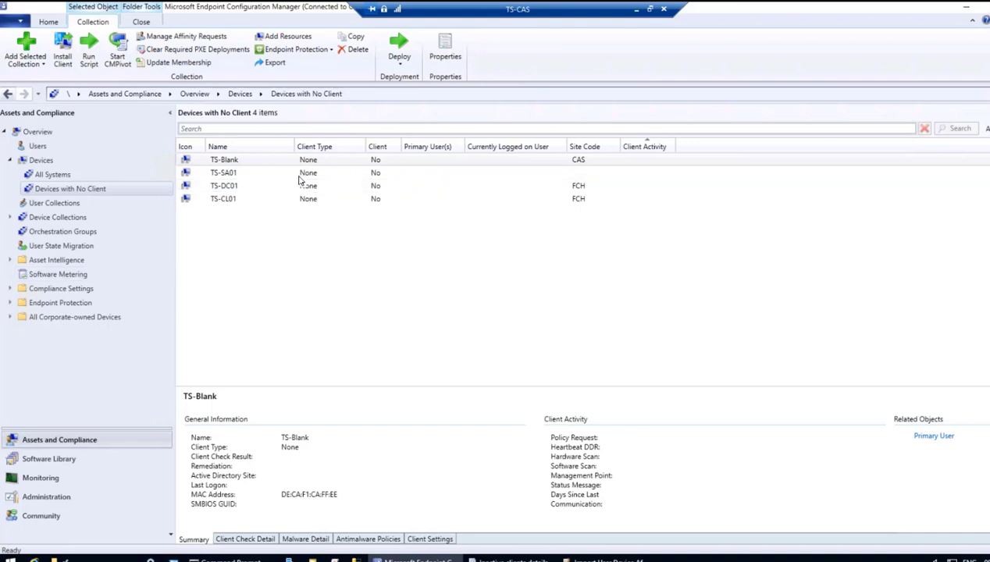
Return to the device collections list and compare the member counts of Inactive Clients and Devices with No Client
click(42, 220)
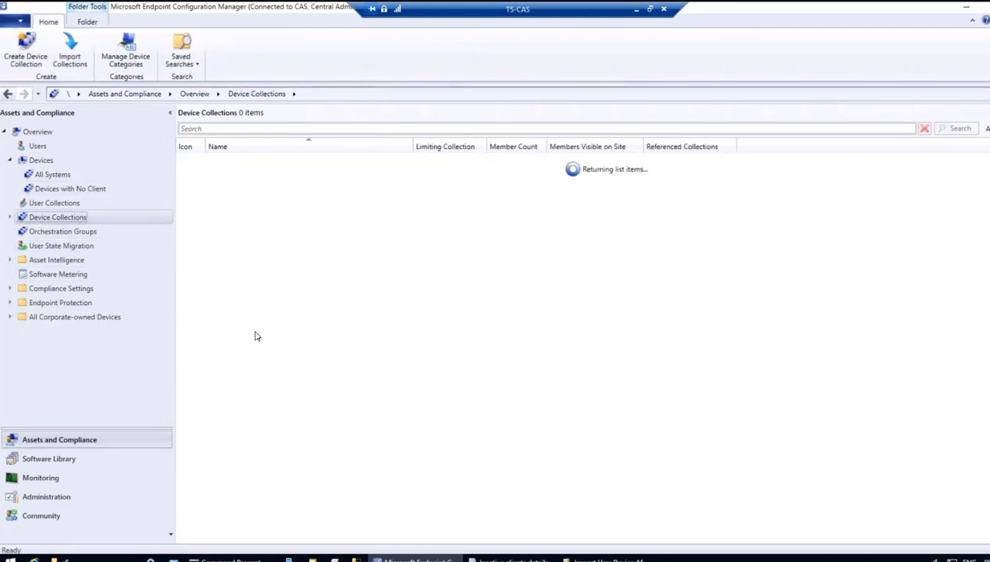
click(239, 266)
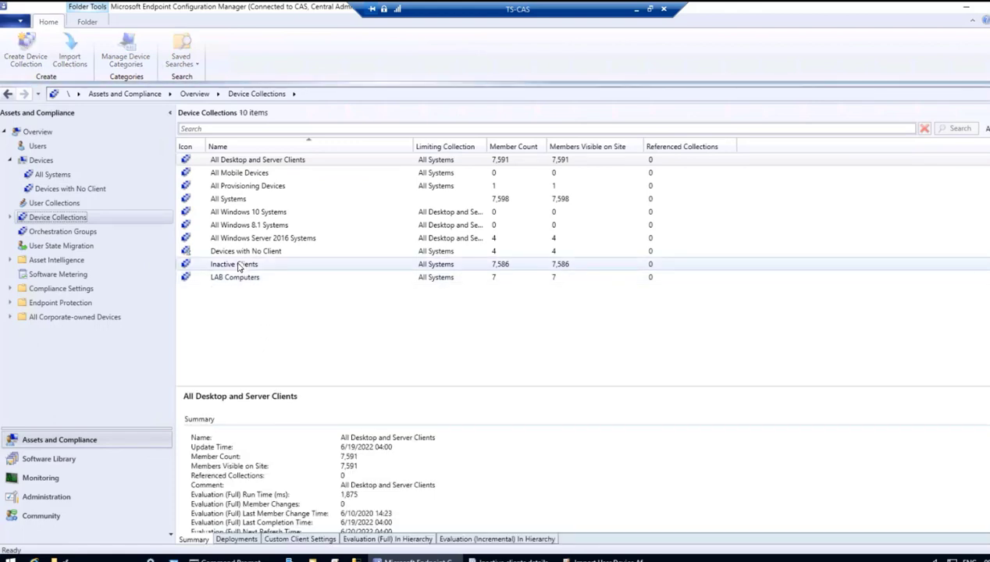
click(327, 252)
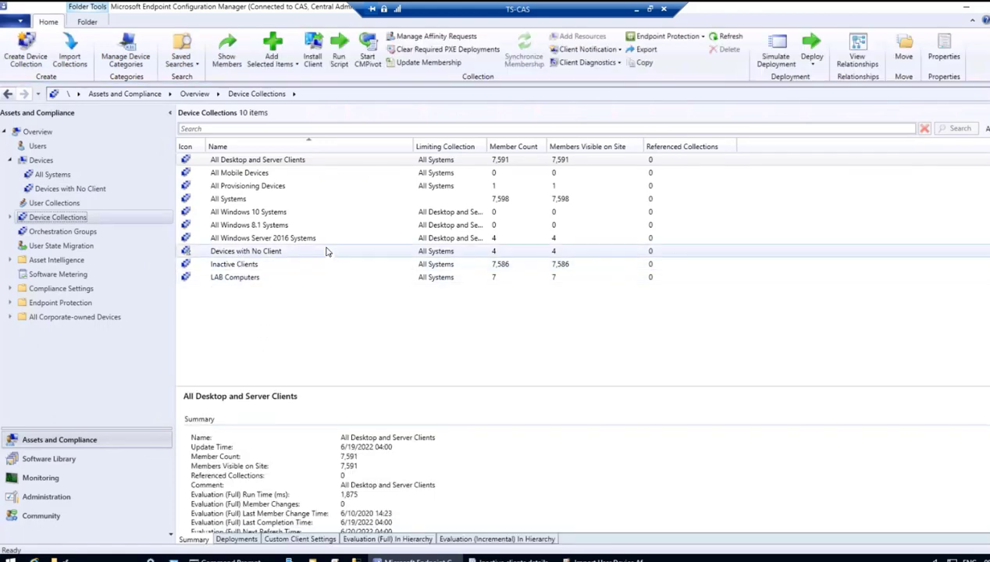